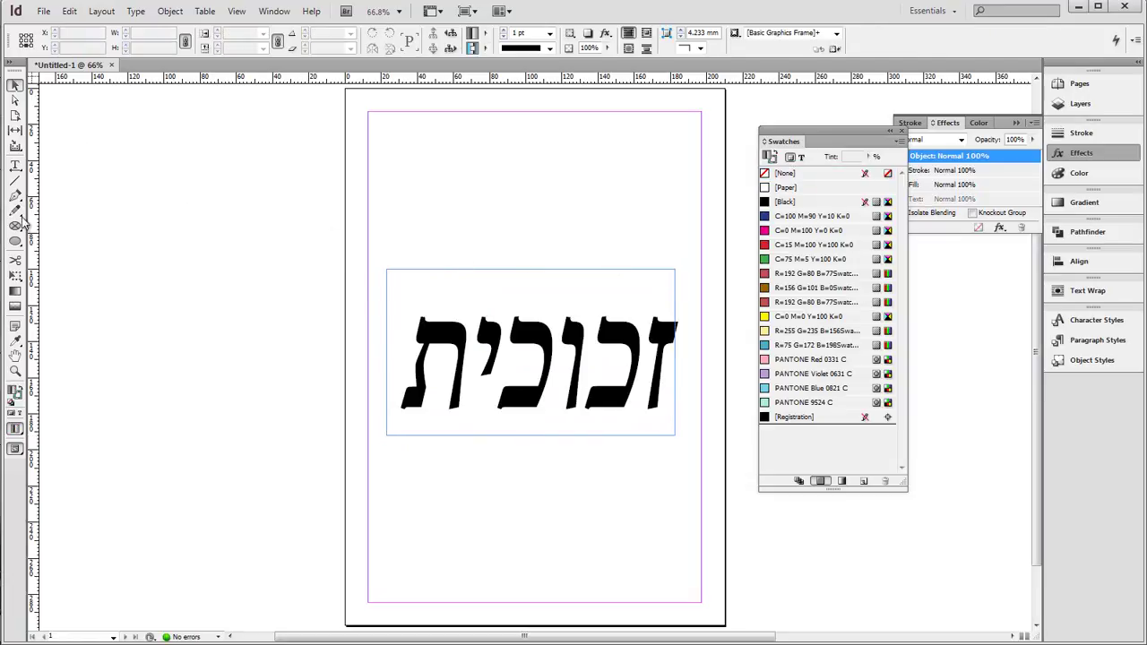
Draw a rectangle about 210 × 99.5 mm across the page over the Hebrew word and fill it with [Paper].
click(15, 242)
click(14, 249)
click(54, 239)
drag(346, 263, 722, 444)
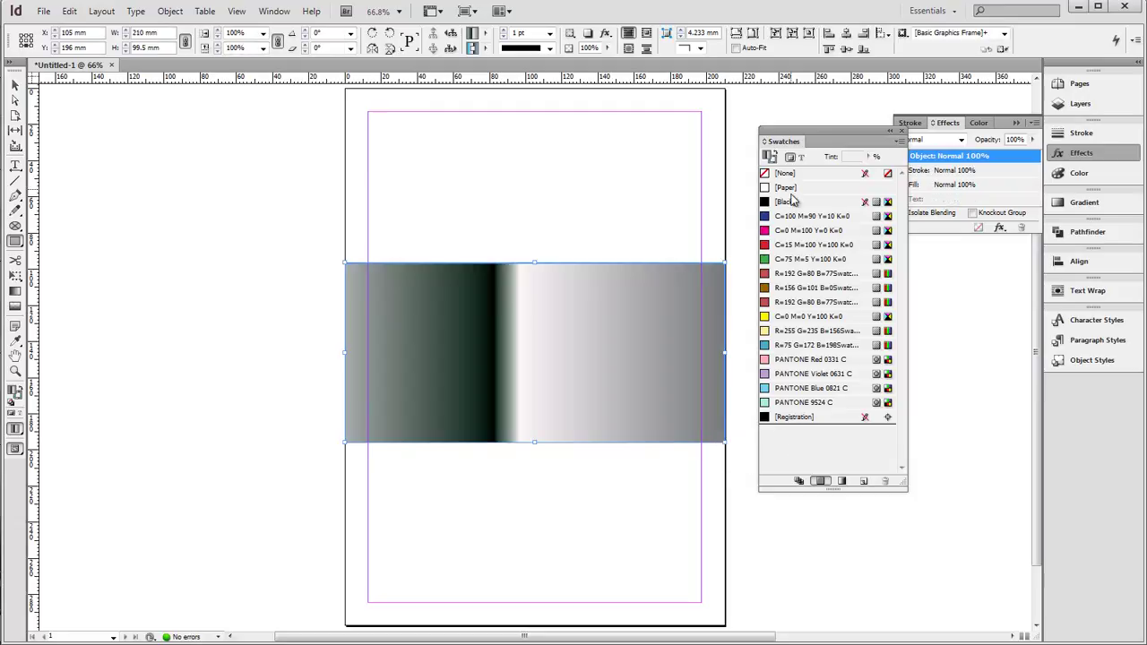
click(778, 188)
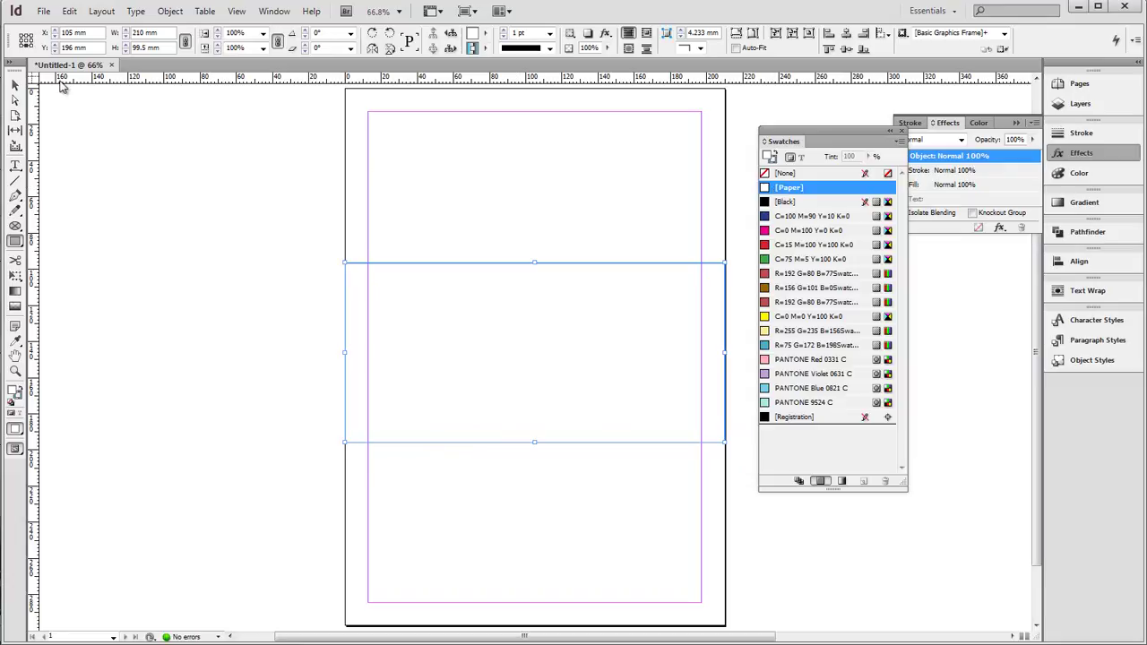
Send the paper-filled rectangle to the back, behind the Hebrew word, and deselect it.
click(20, 85)
right_click(500, 334)
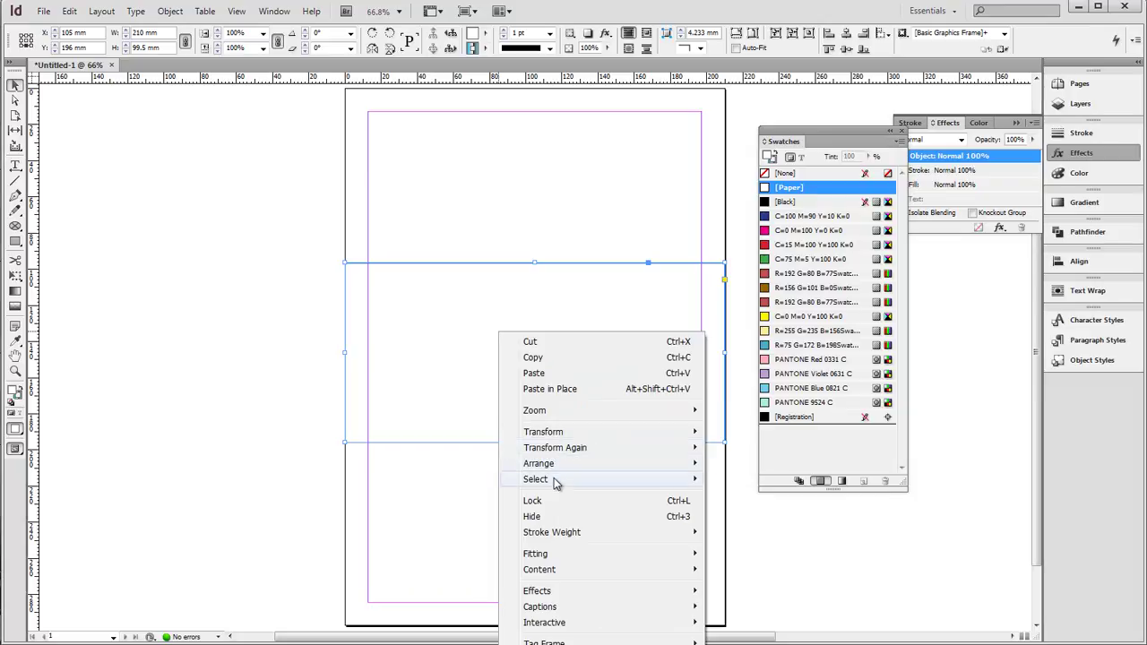
mouse_move(553, 465)
click(753, 479)
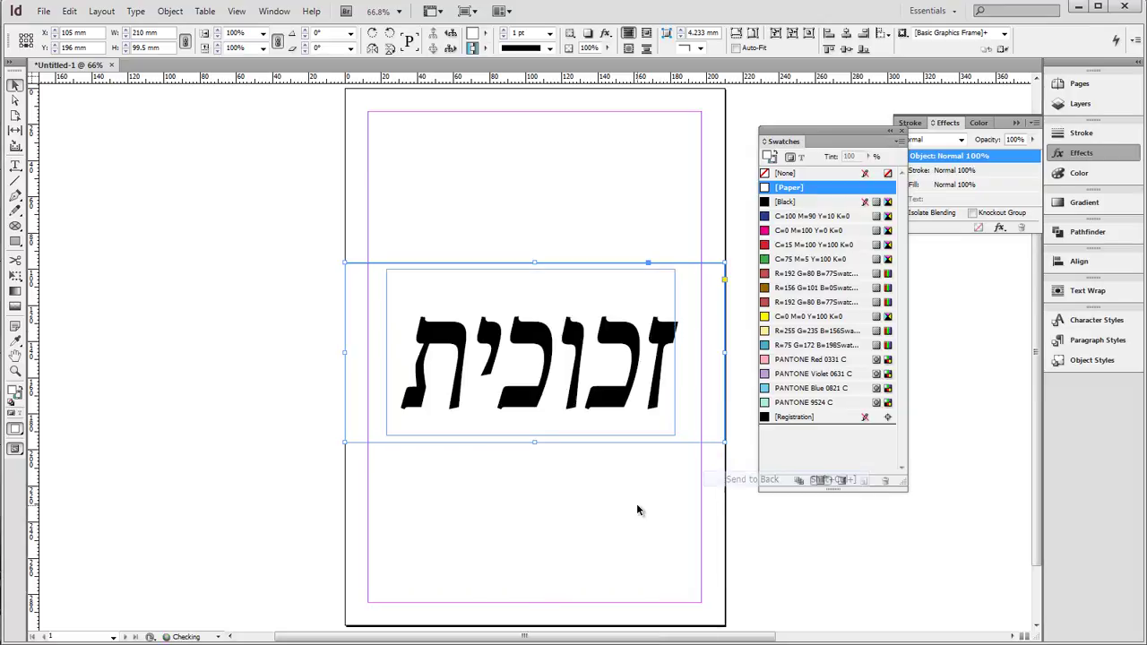
click(401, 200)
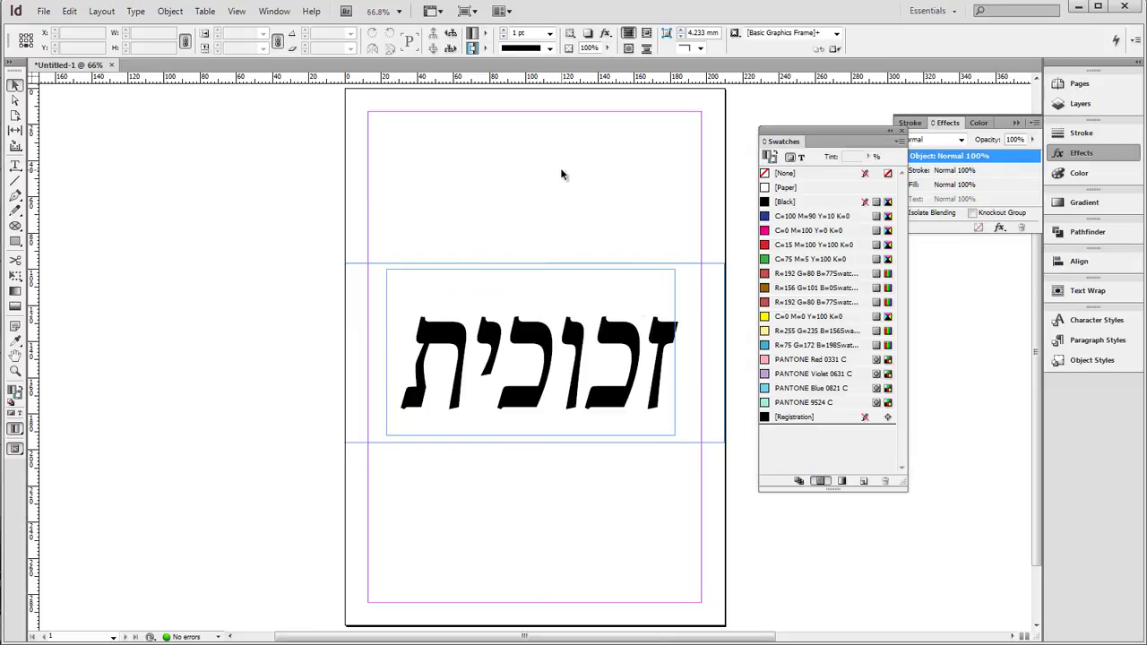
Convert the Hebrew word's text frame to outlines.
click(527, 340)
click(135, 11)
click(205, 233)
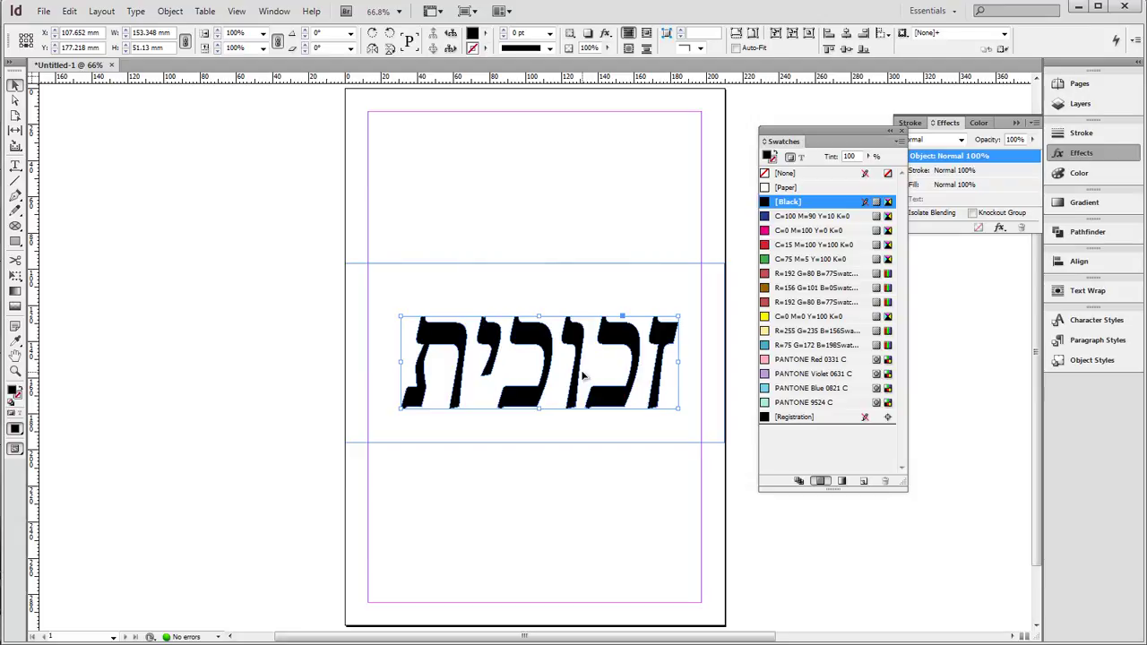
Set the outlined word's overall object opacity to 70% in the transparency effects.
click(1081, 154)
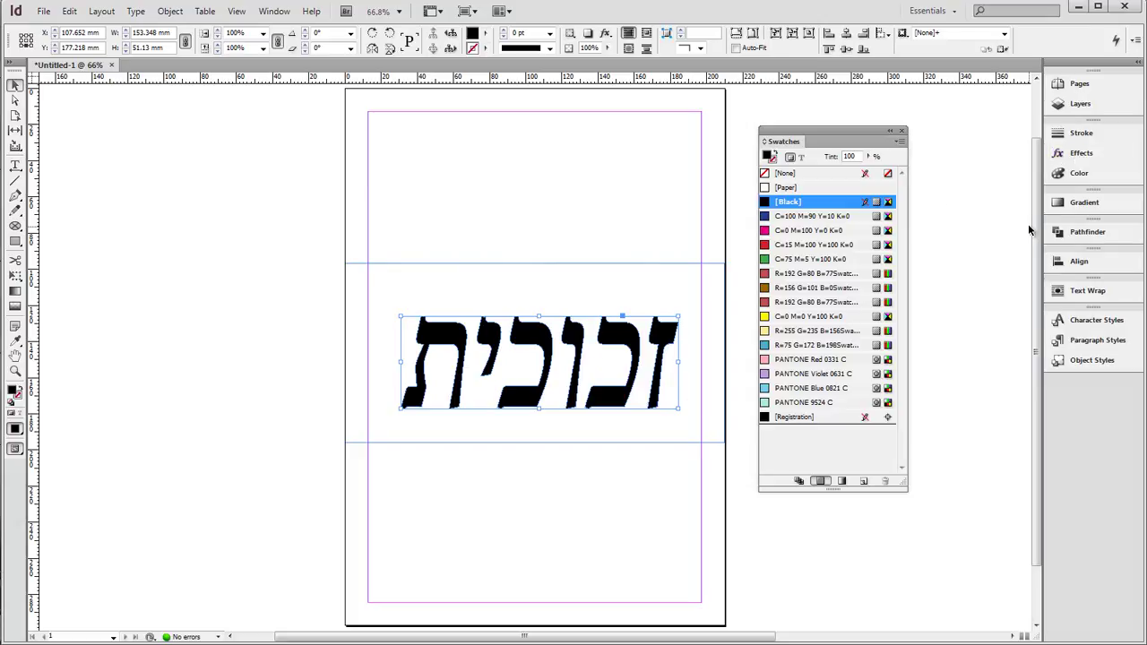
click(1081, 153)
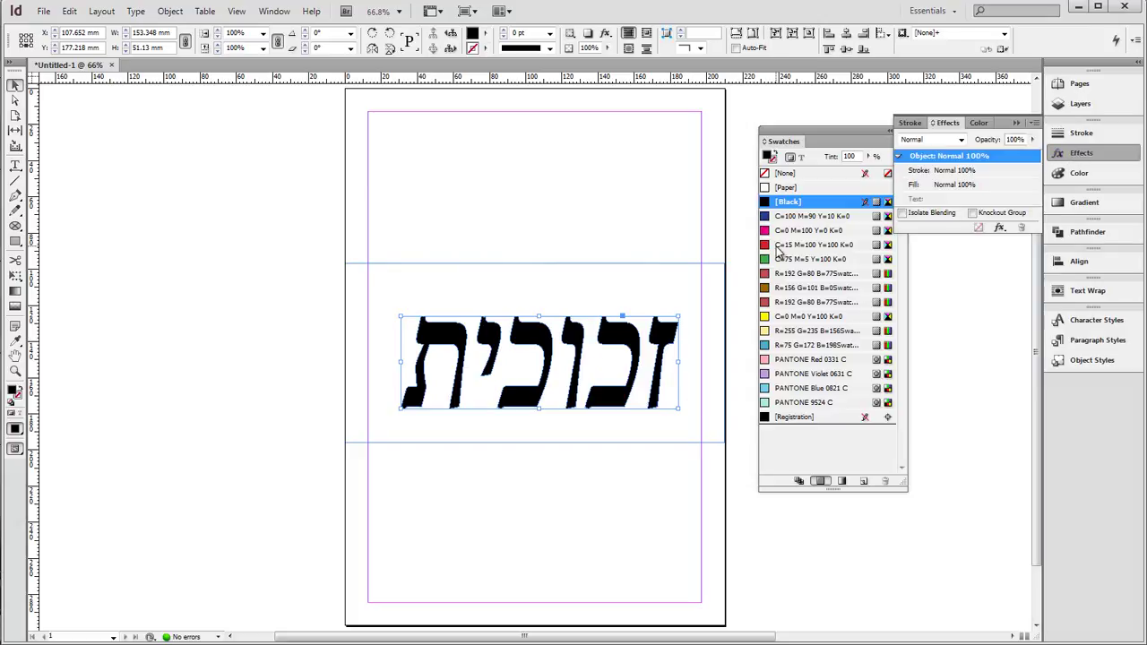
click(925, 186)
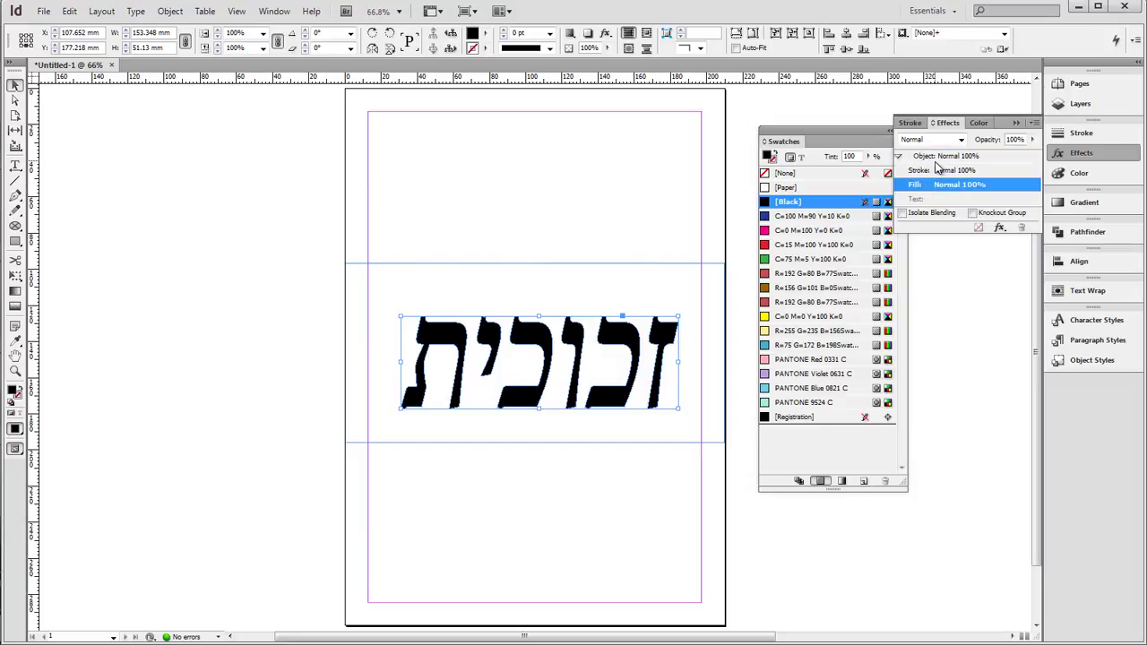
click(940, 159)
click(999, 227)
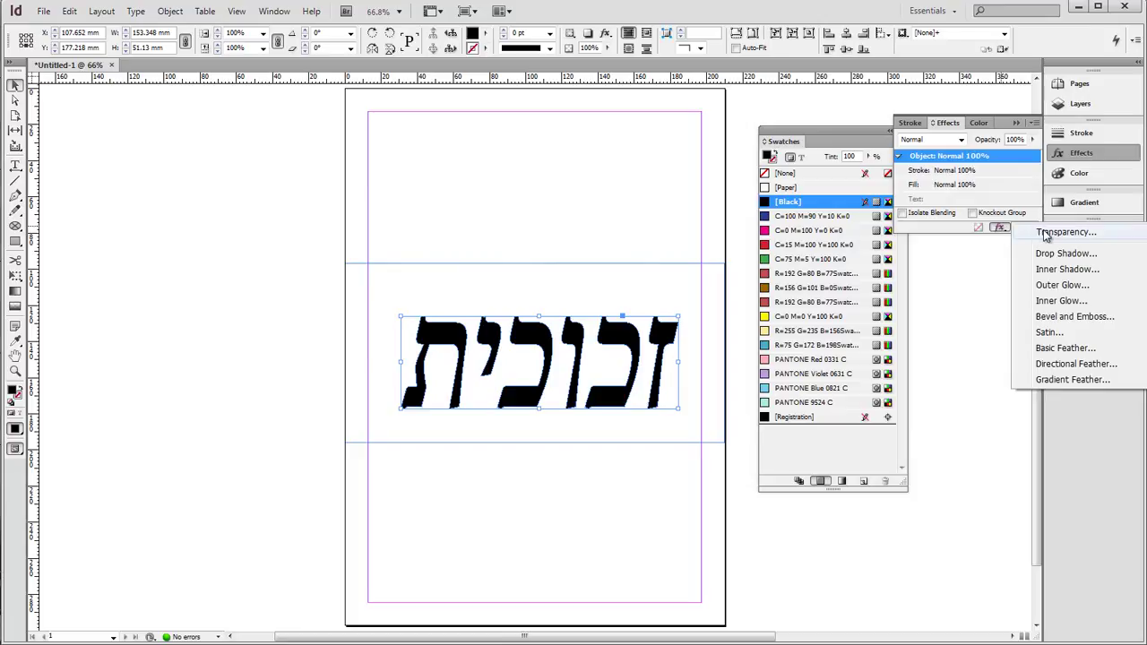
click(1045, 233)
drag(362, 168, 392, 77)
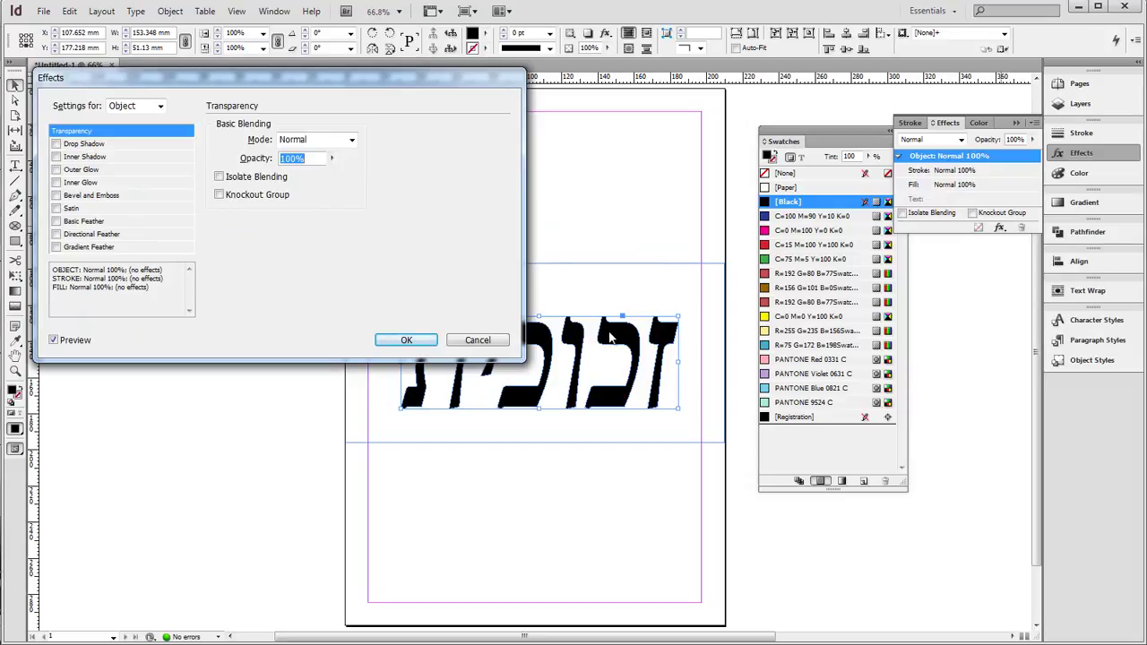
click(313, 158)
double_click(313, 157)
text(7)
key(Return)
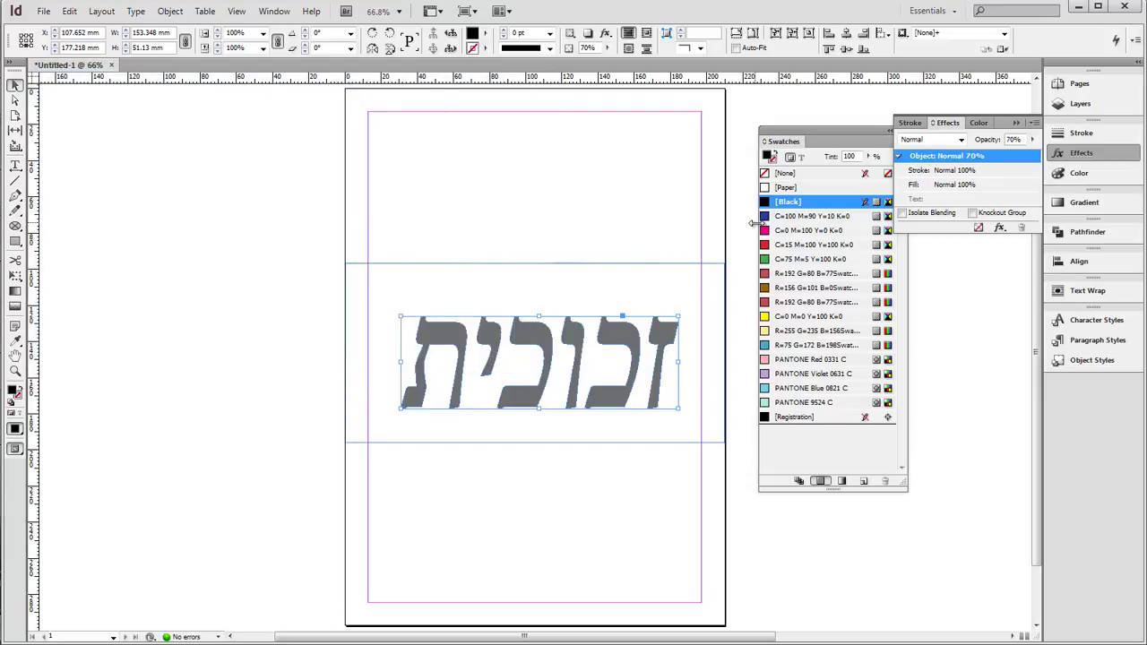
Change the outlined word's transparency blending mode to Hard Light.
click(1000, 227)
click(1040, 233)
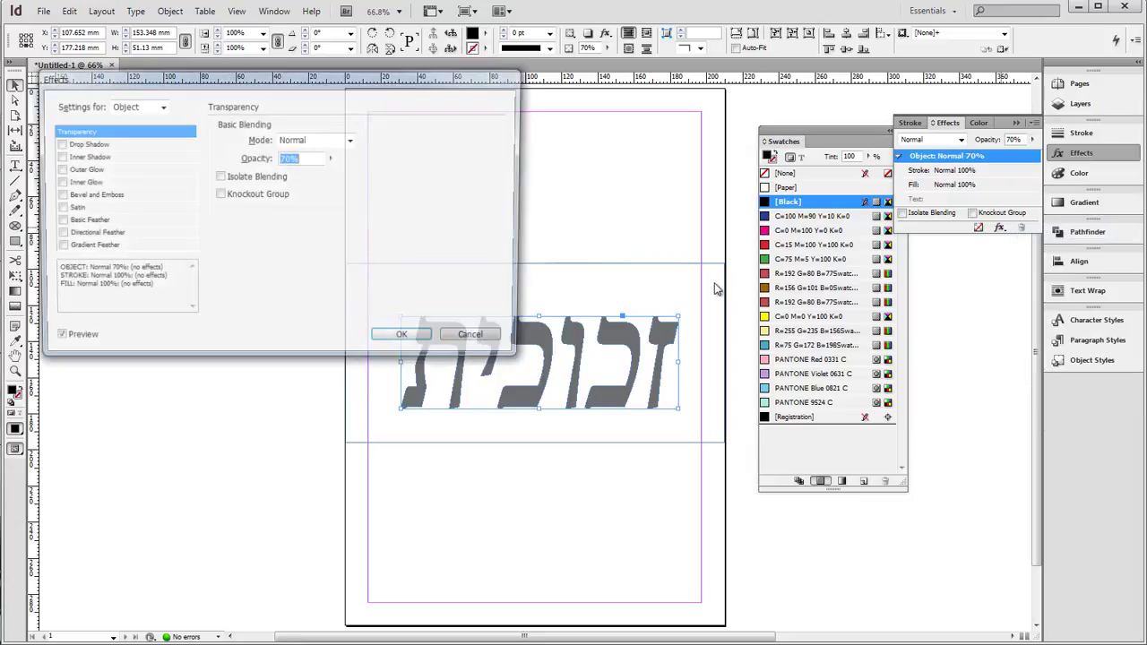
click(352, 140)
key(Down)
key(Down)
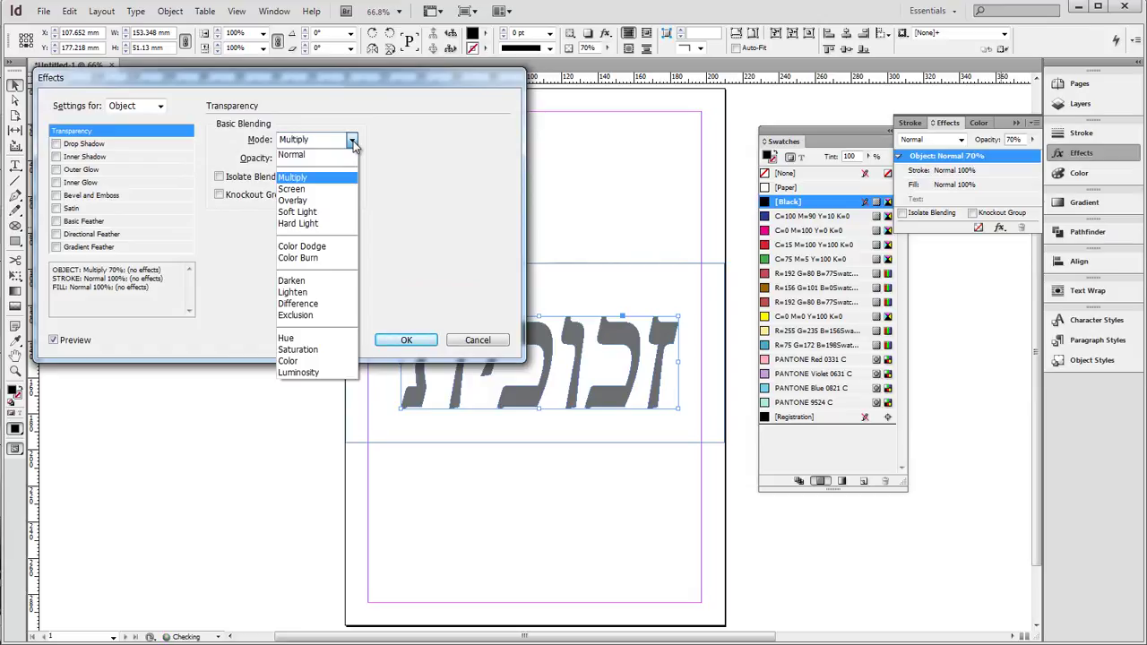
key(Down)
key(Down)
key(Down)
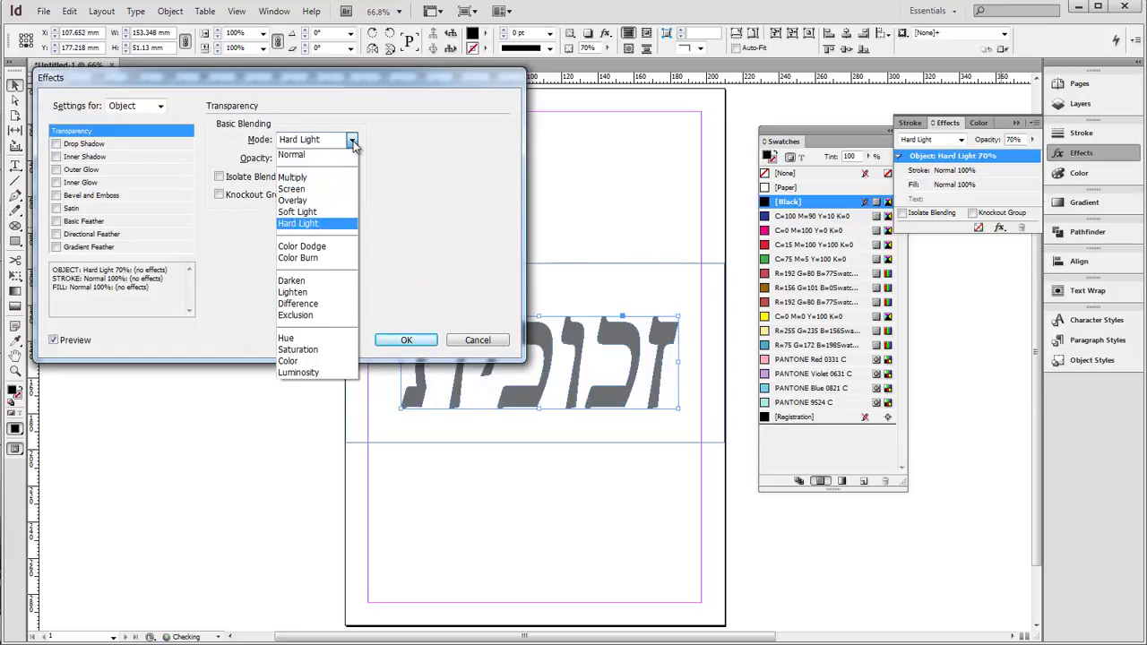
click(309, 223)
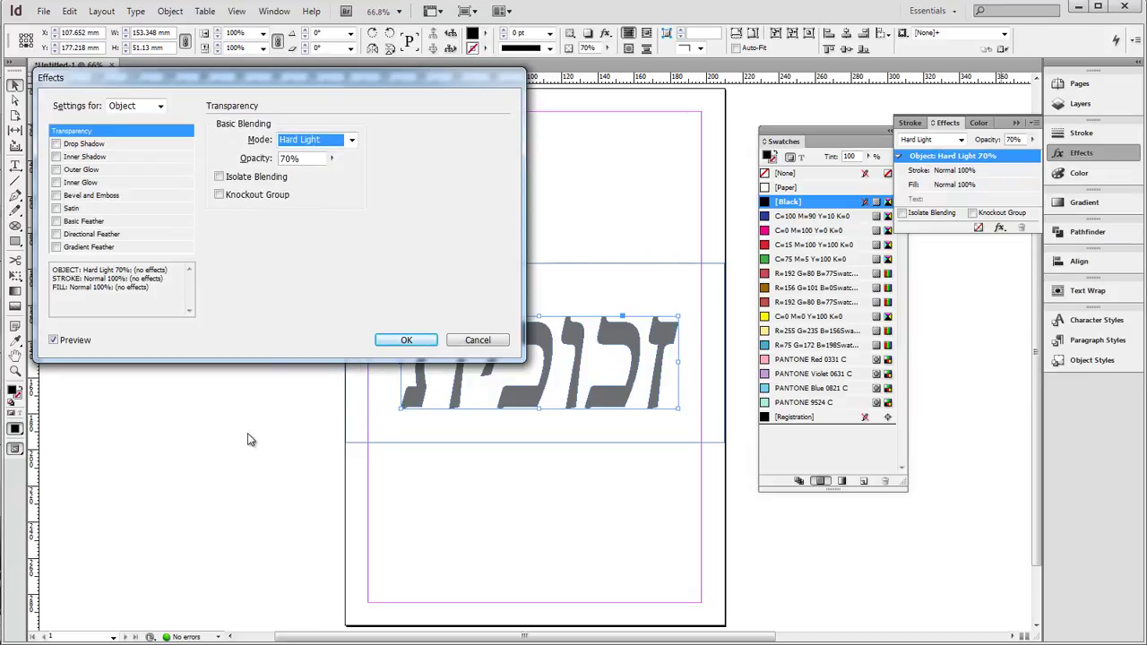
Add a drop shadow to the outlined word and set the shadow's opacity to 24%.
click(84, 144)
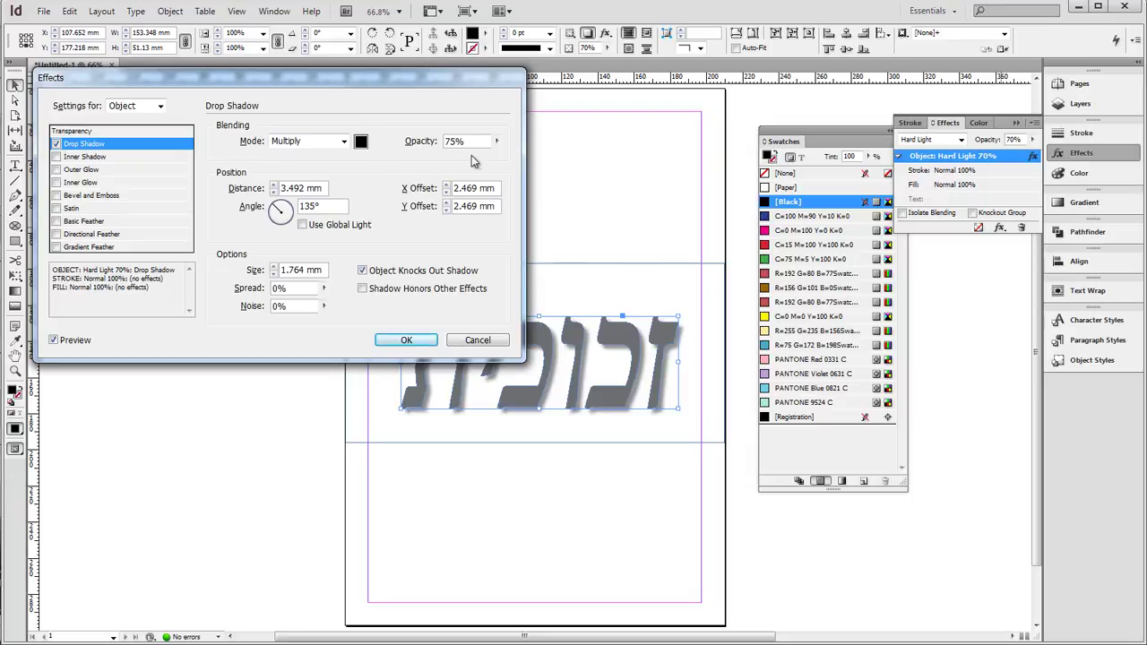
click(496, 141)
drag(497, 155, 460, 156)
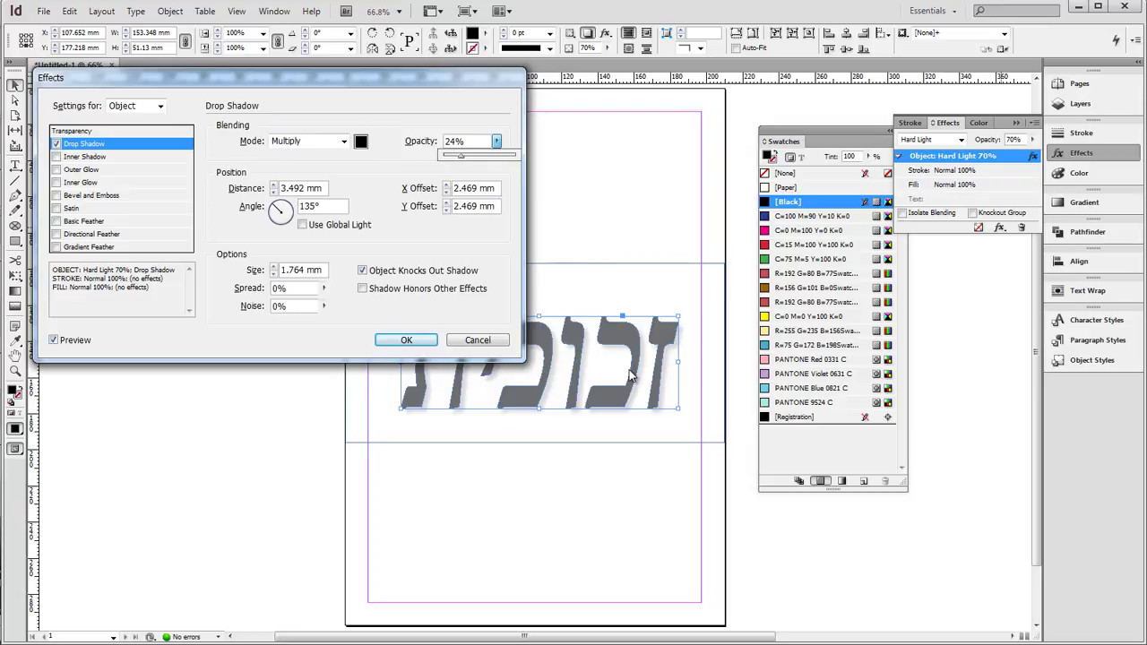
Set the drop shadow's distance to 2 mm and increase its size by two increments.
click(274, 192)
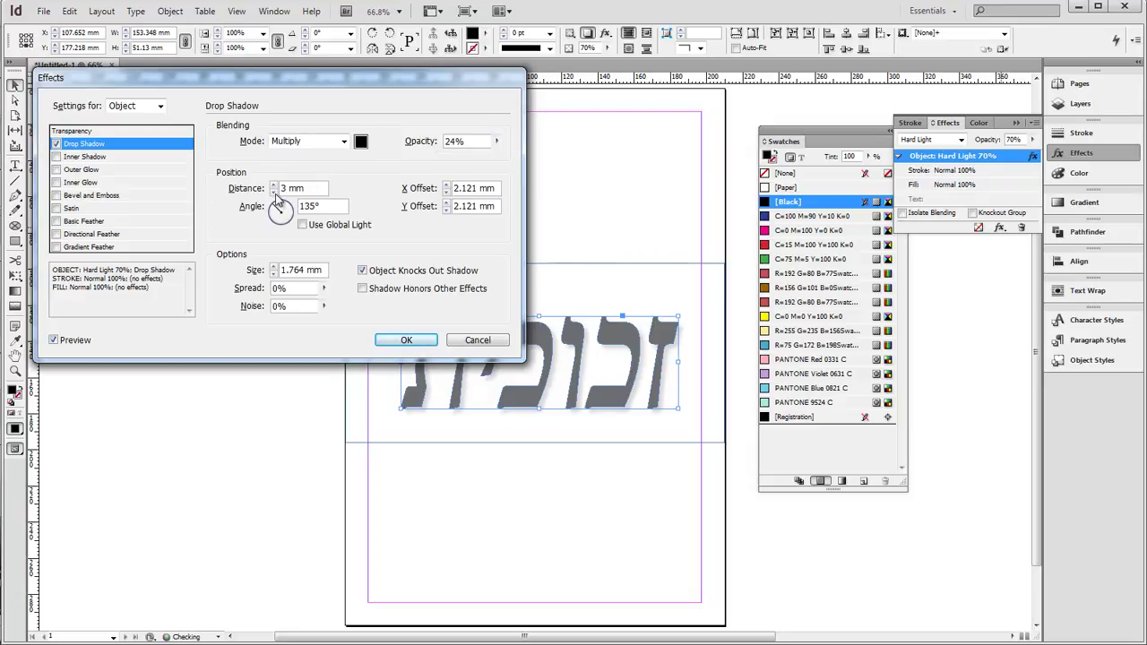
click(274, 193)
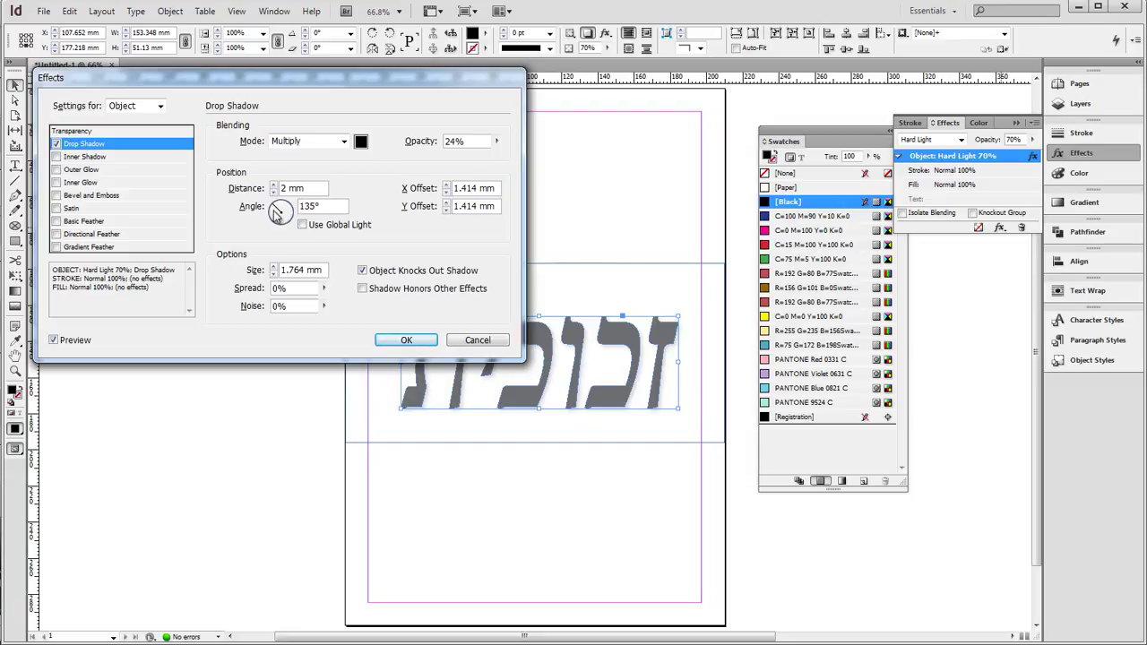
click(275, 266)
click(274, 266)
Add an inner glow to the outlined word in Screen mode with 34% opacity.
click(58, 182)
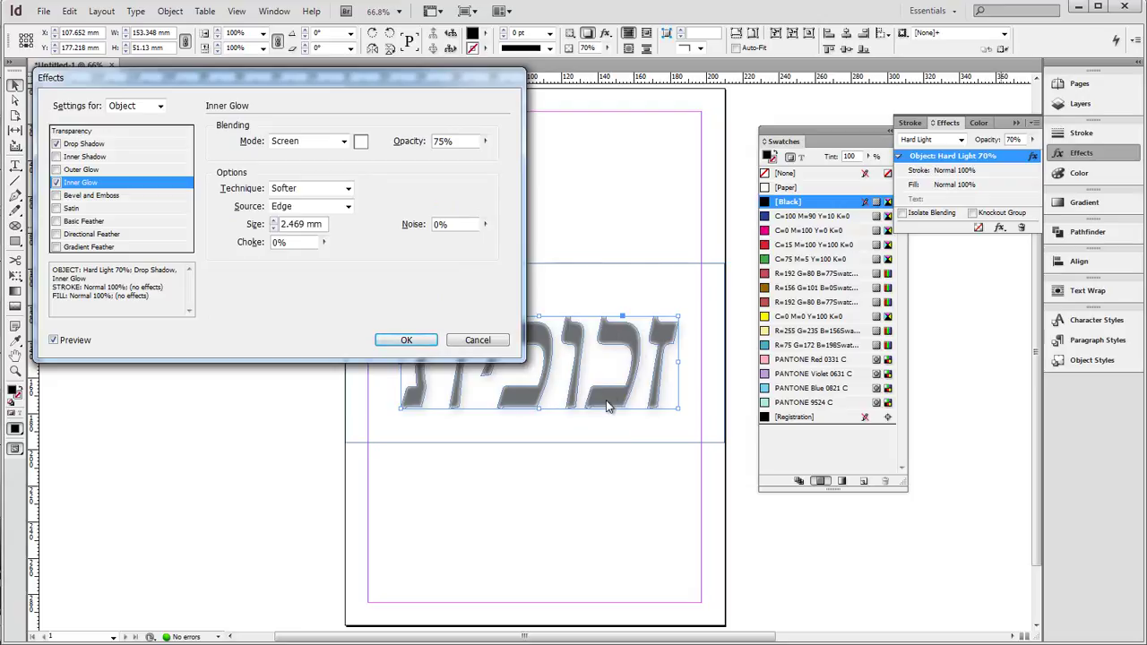
drag(484, 142, 457, 165)
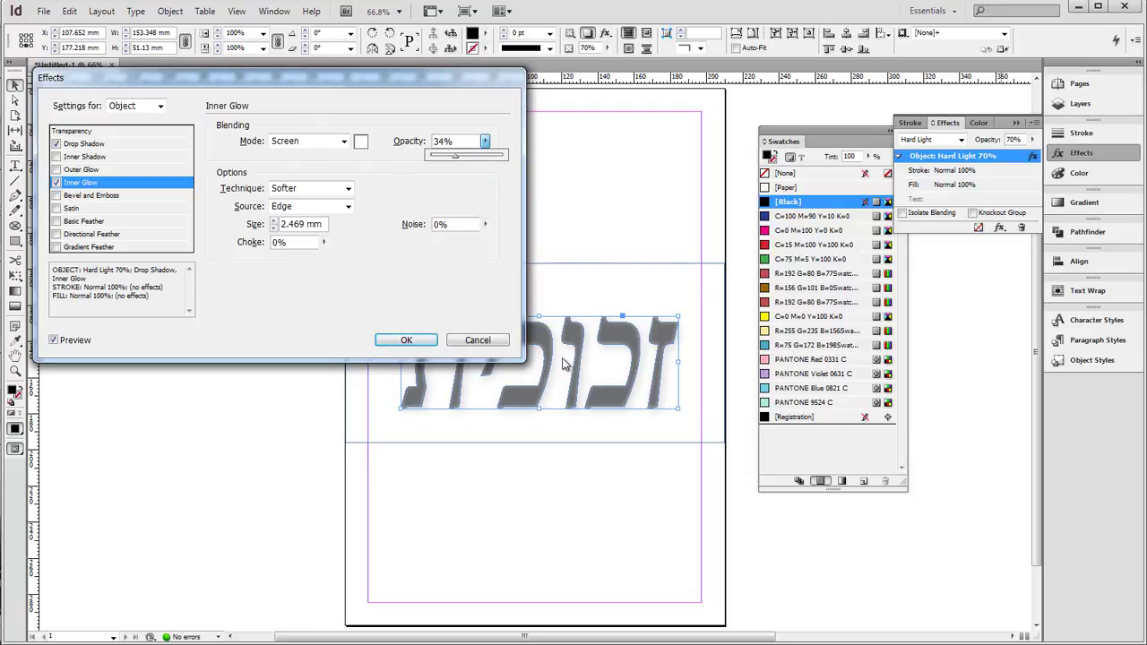
click(345, 146)
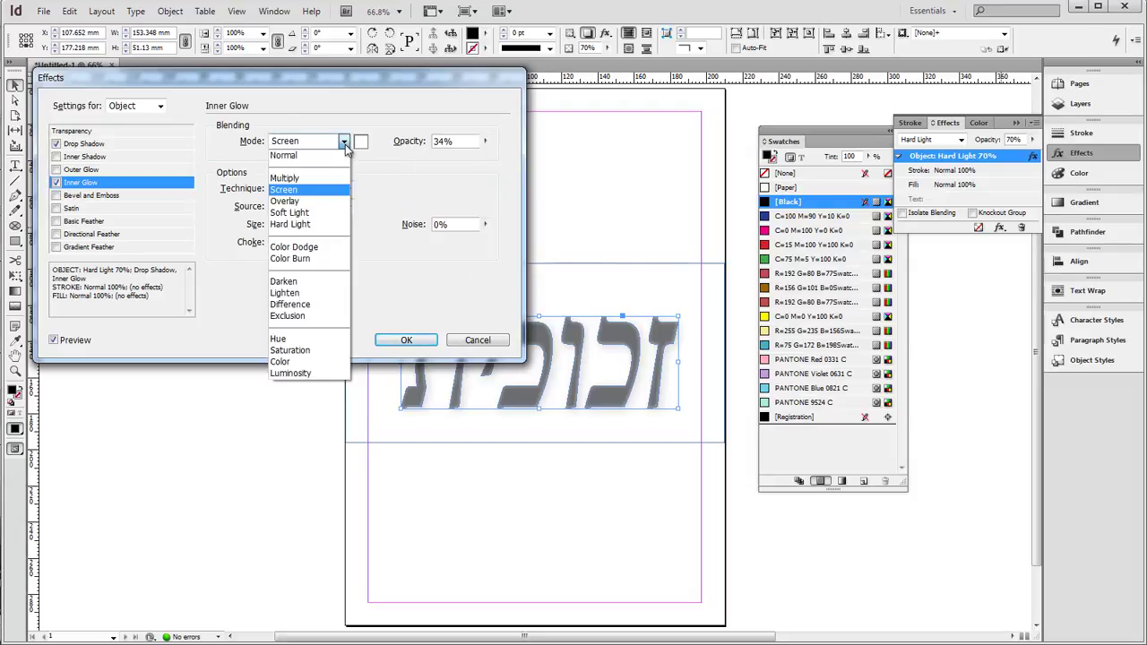
click(345, 143)
Try the Precise technique for the inner glow and return it to Softer.
click(347, 188)
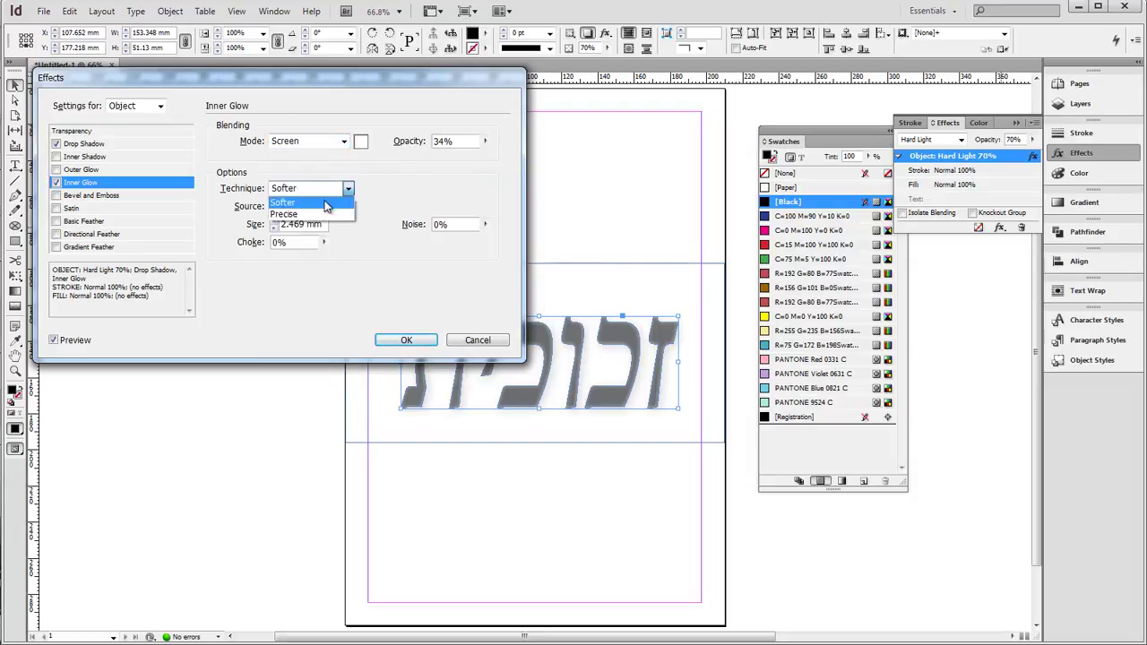
click(309, 214)
click(341, 189)
click(330, 202)
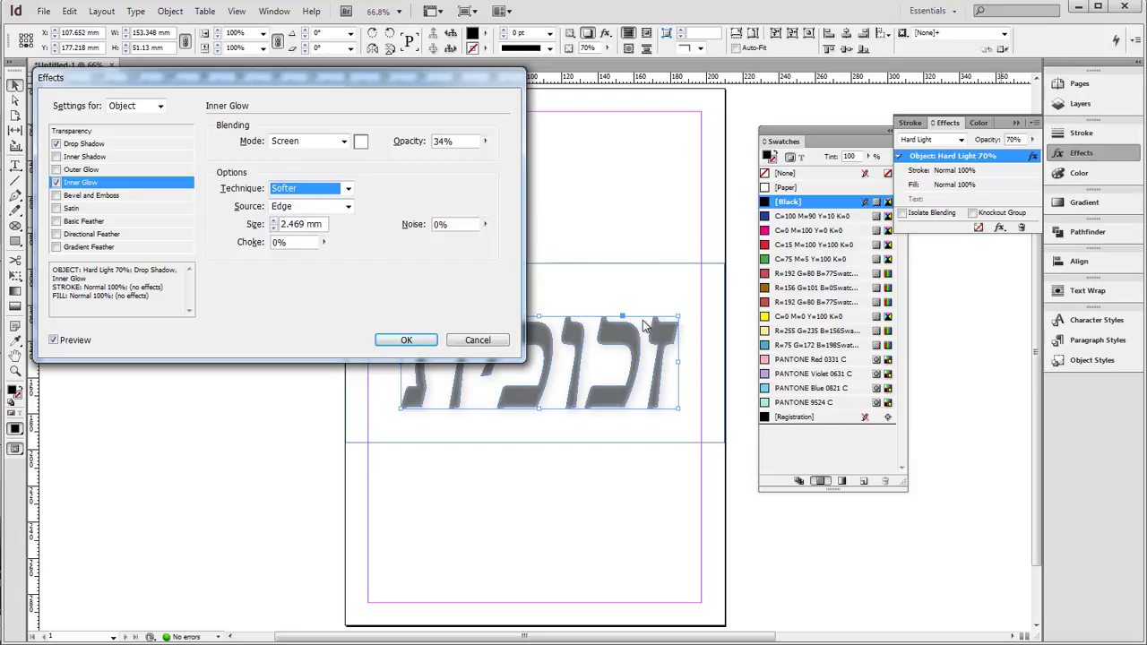
Raise the inner glow's opacity to 74%.
click(485, 141)
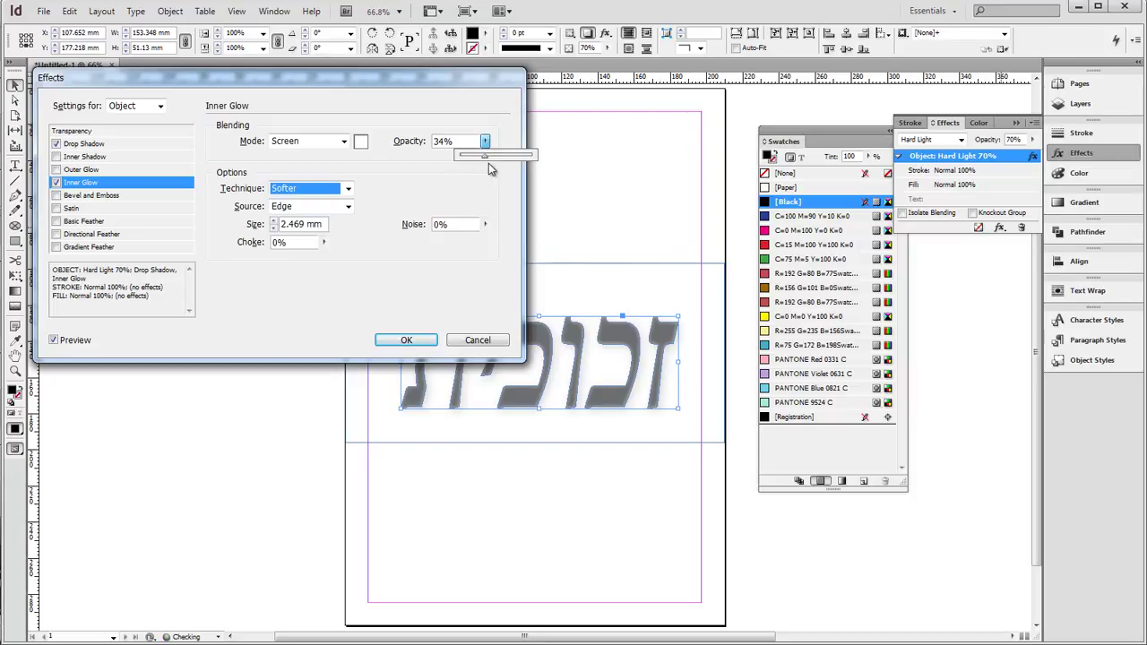
drag(488, 160, 513, 159)
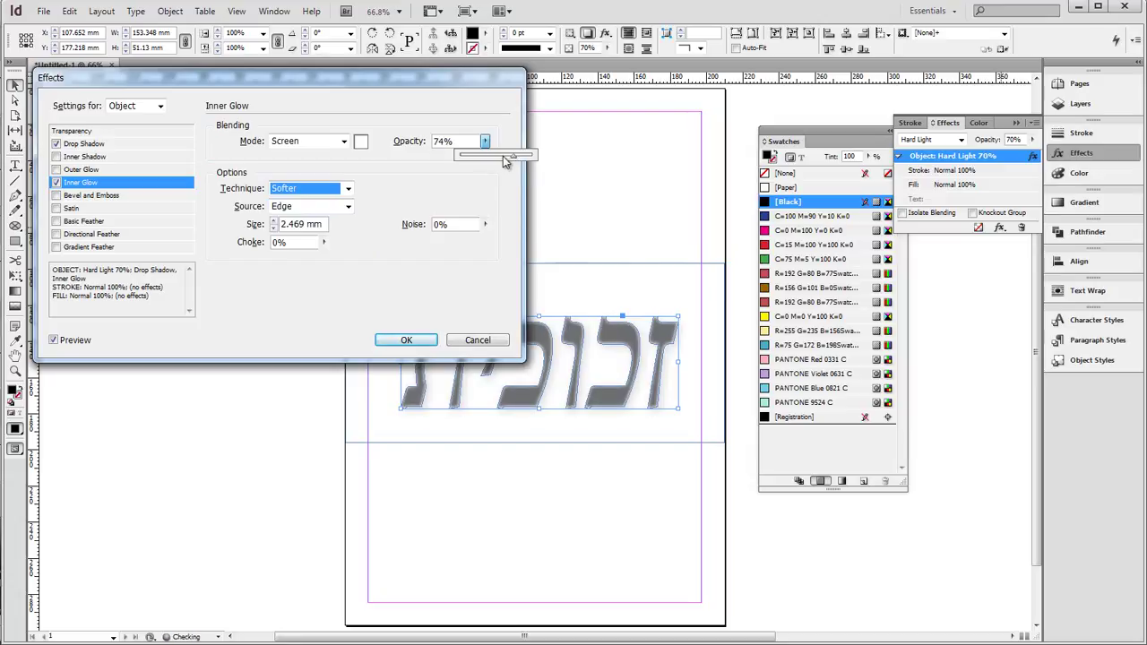
click(466, 126)
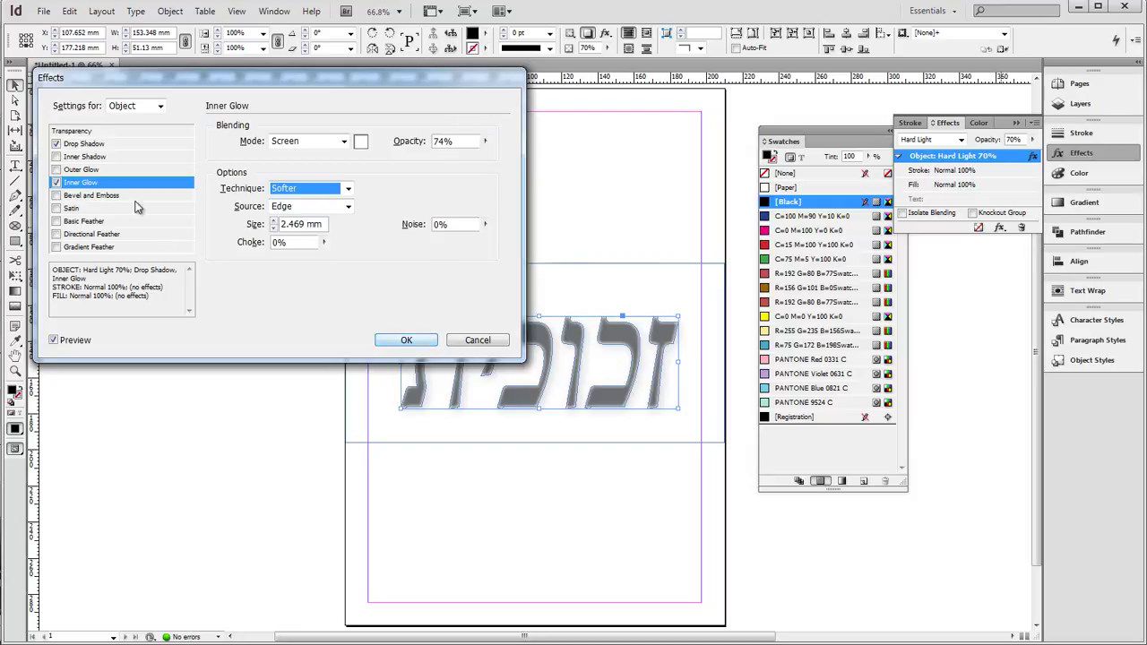
Add an Inner Bevel effect with an 85° shading altitude to the outlined word and apply the effects.
click(101, 196)
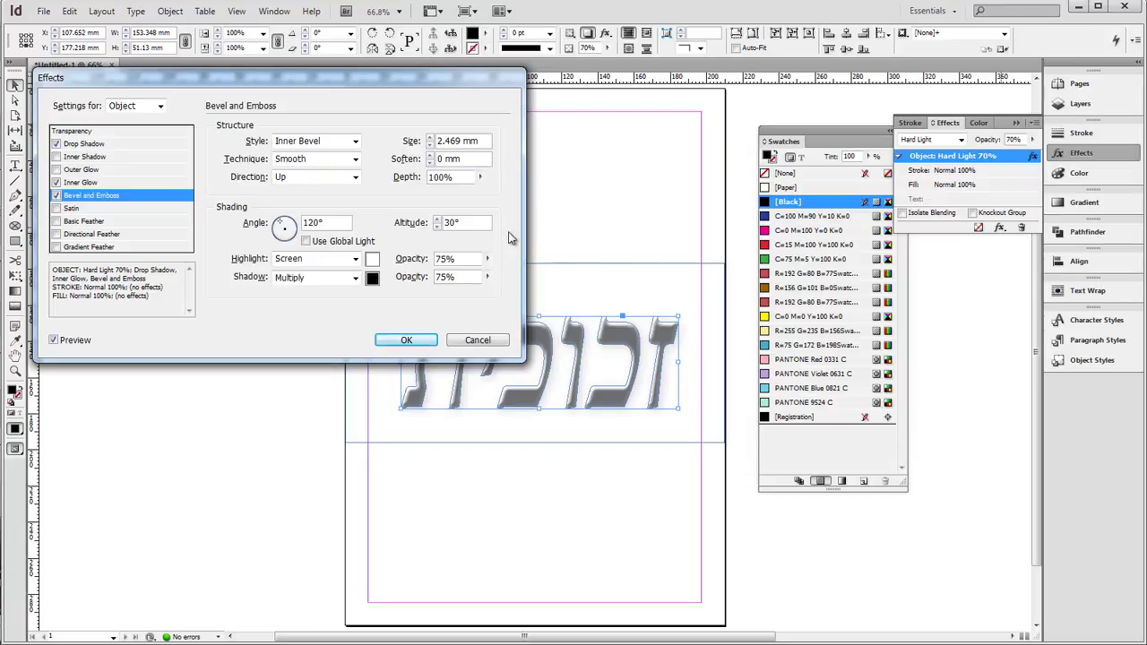
click(355, 141)
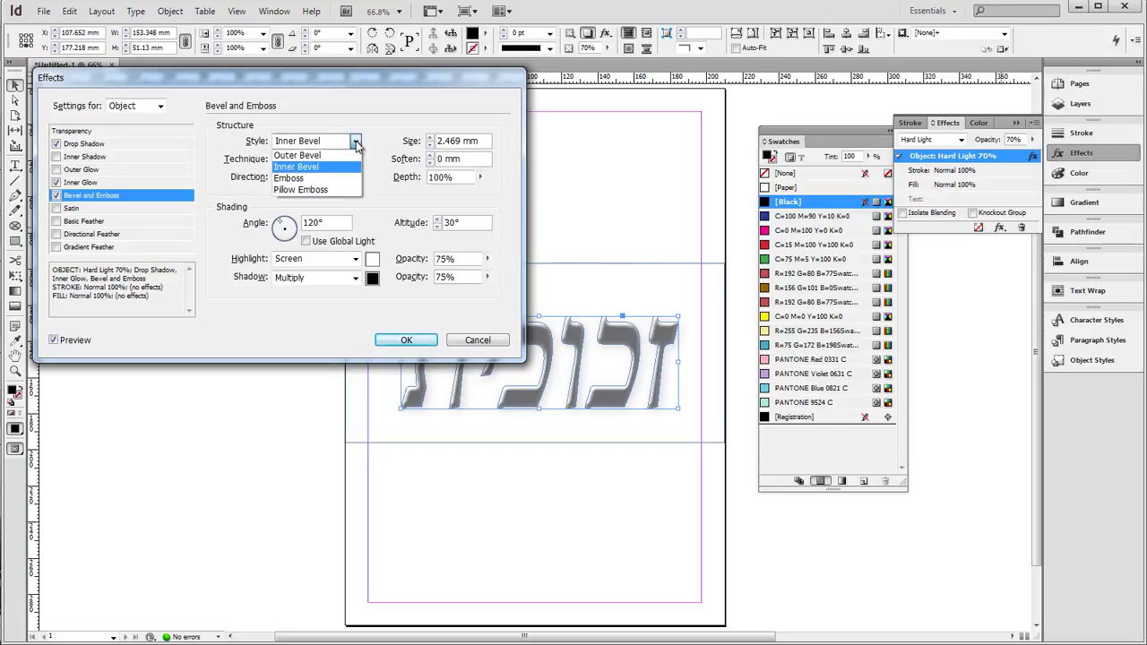
click(356, 144)
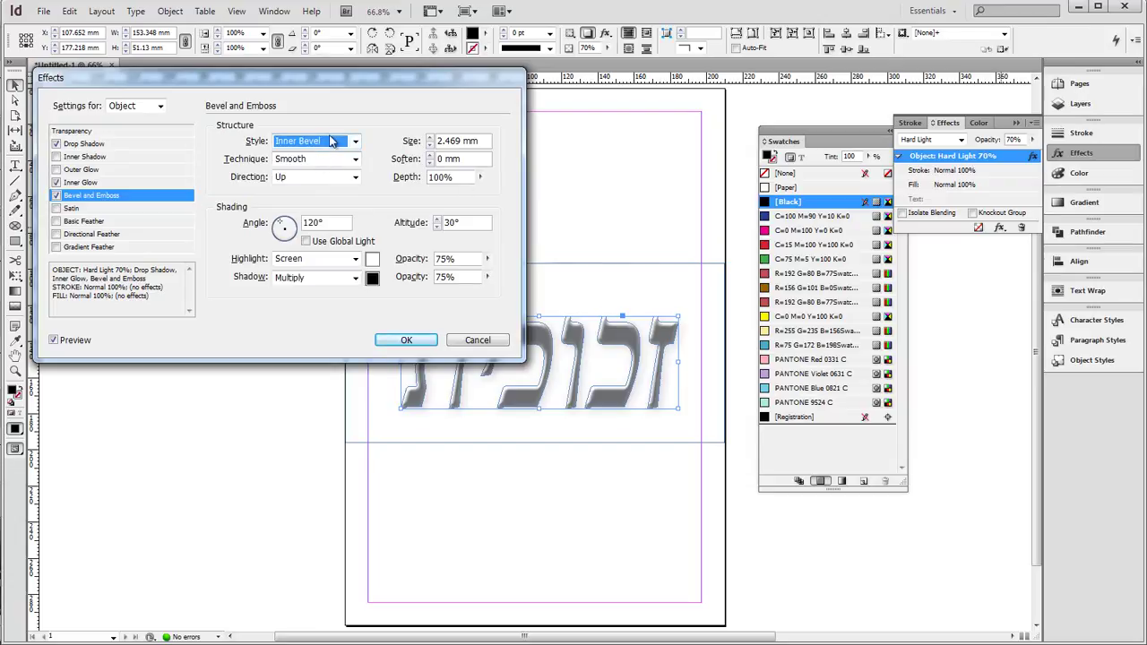
click(459, 227)
click(438, 221)
click(427, 221)
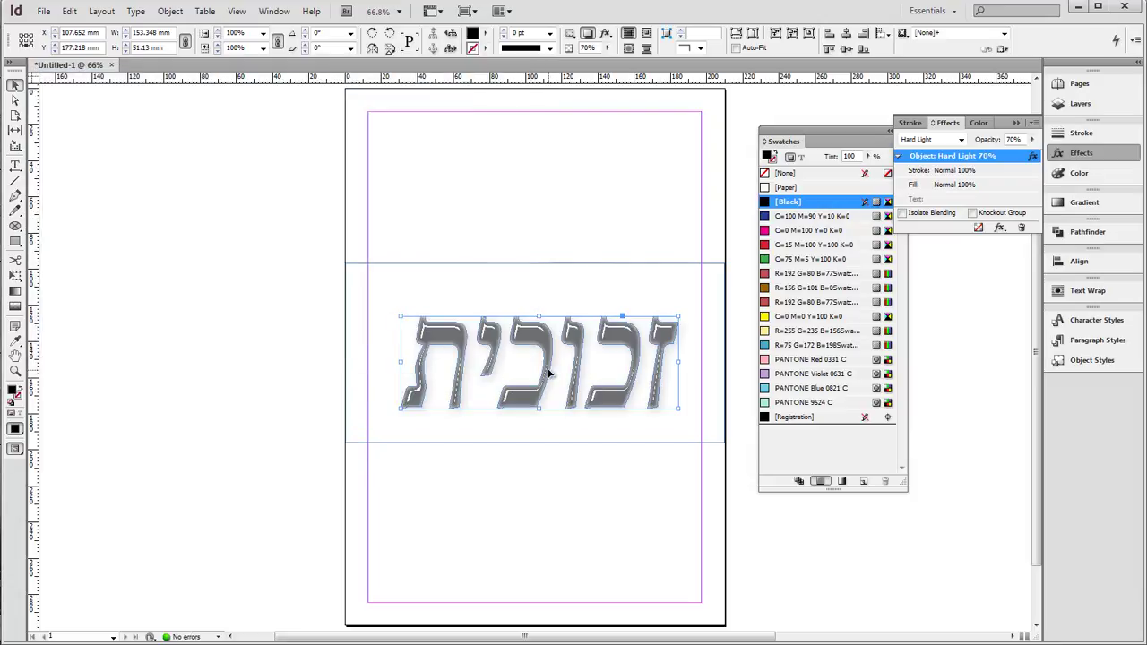
Reopen the word's Bevel and Emboss settings and set the shading altitude to 60°.
click(1000, 229)
click(1062, 320)
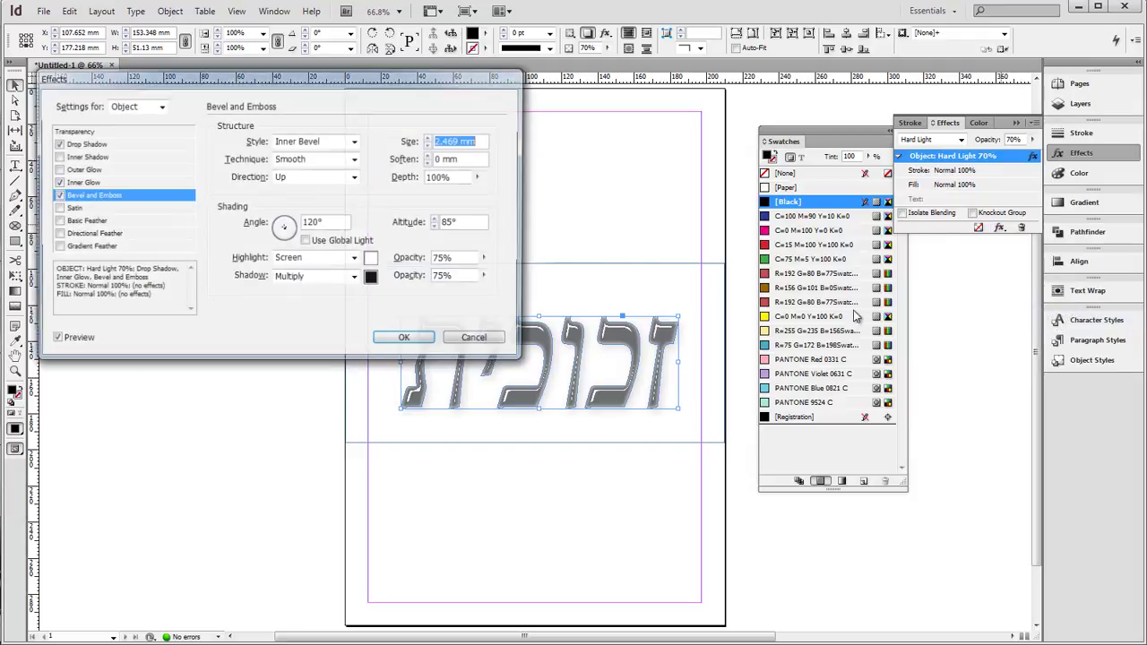
click(451, 222)
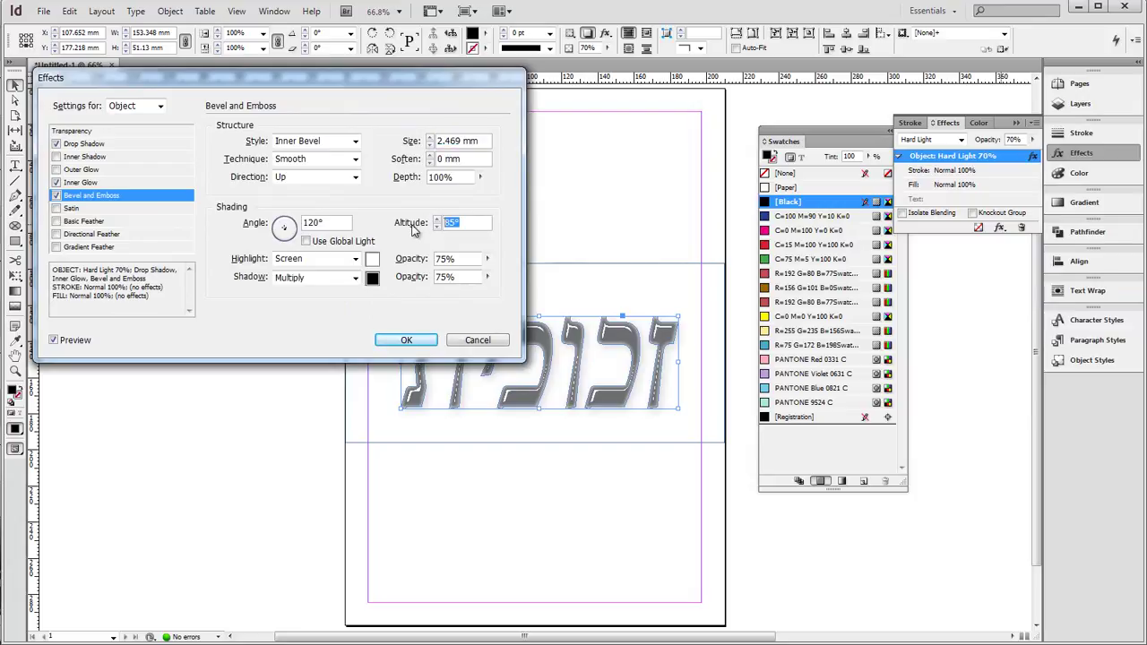
key(Tab)
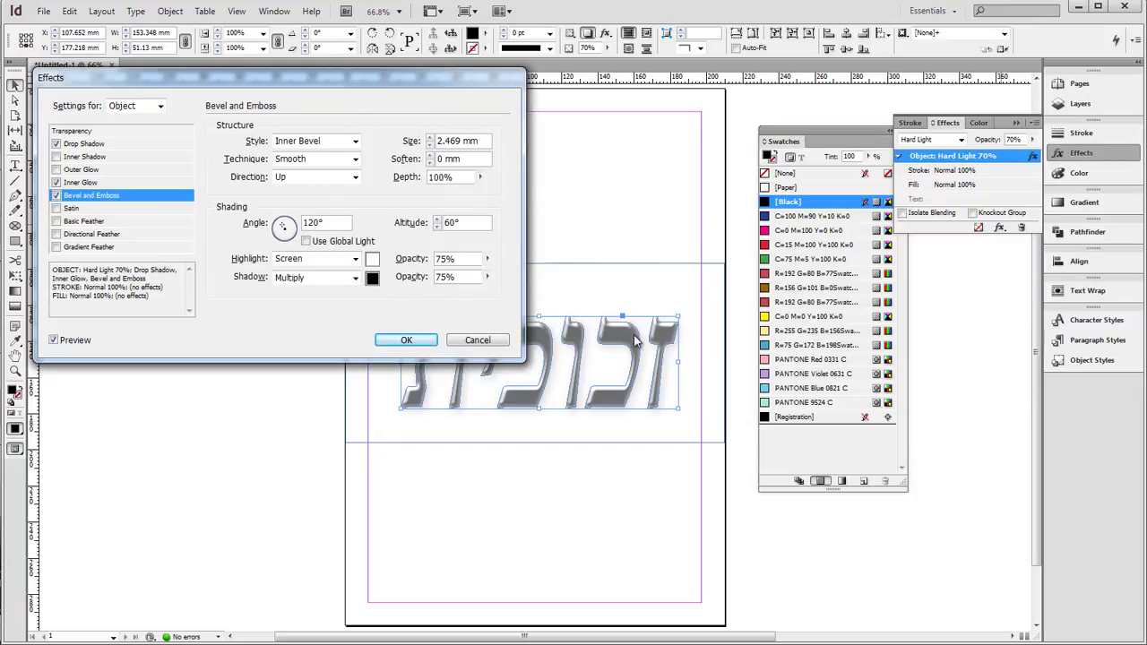
Lower the bevel's highlight opacity to 30% and its shadow opacity to 29%.
click(487, 259)
drag(487, 273, 459, 273)
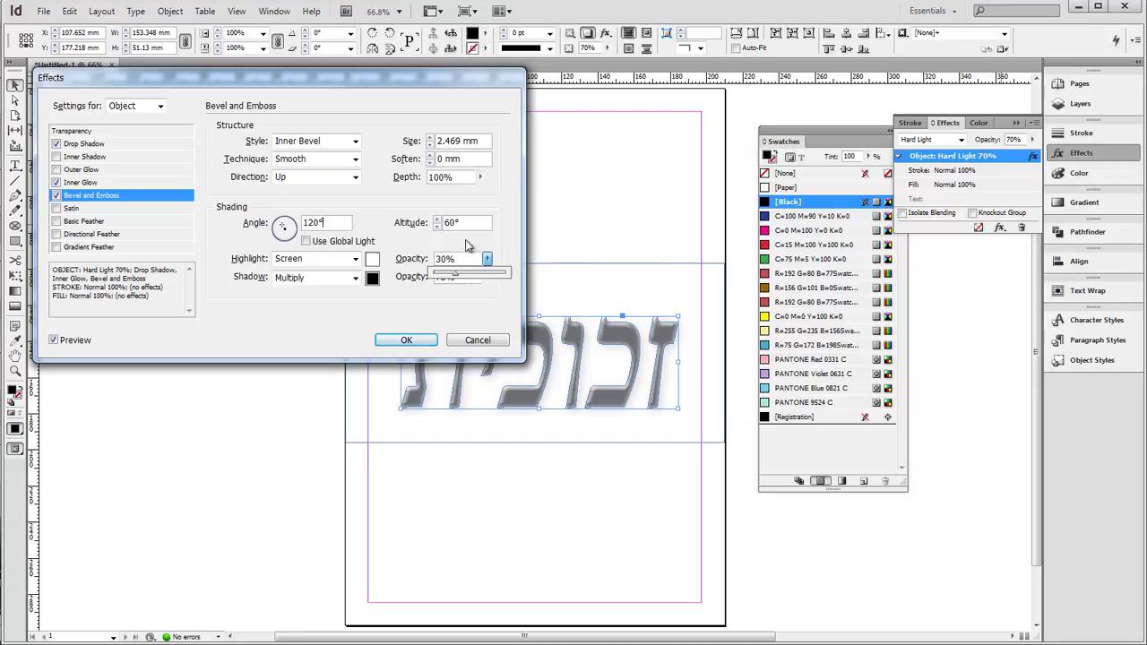
click(487, 277)
drag(454, 295, 448, 296)
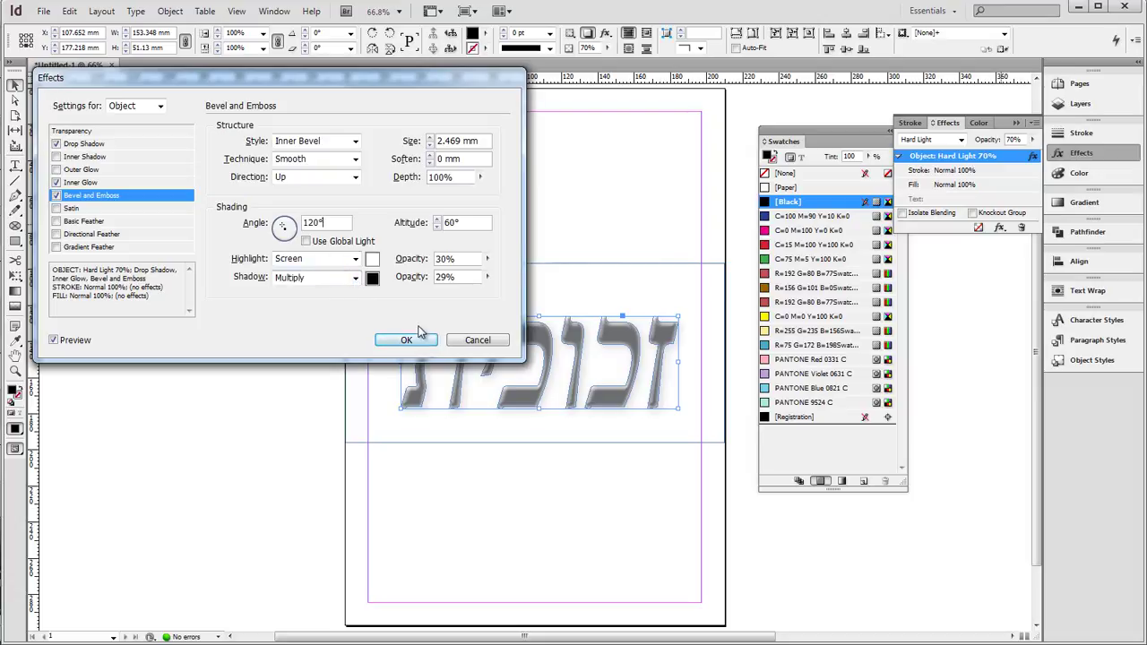
Lower the word's basic blending opacity to 34% in Hard Light mode and apply the effects.
click(98, 131)
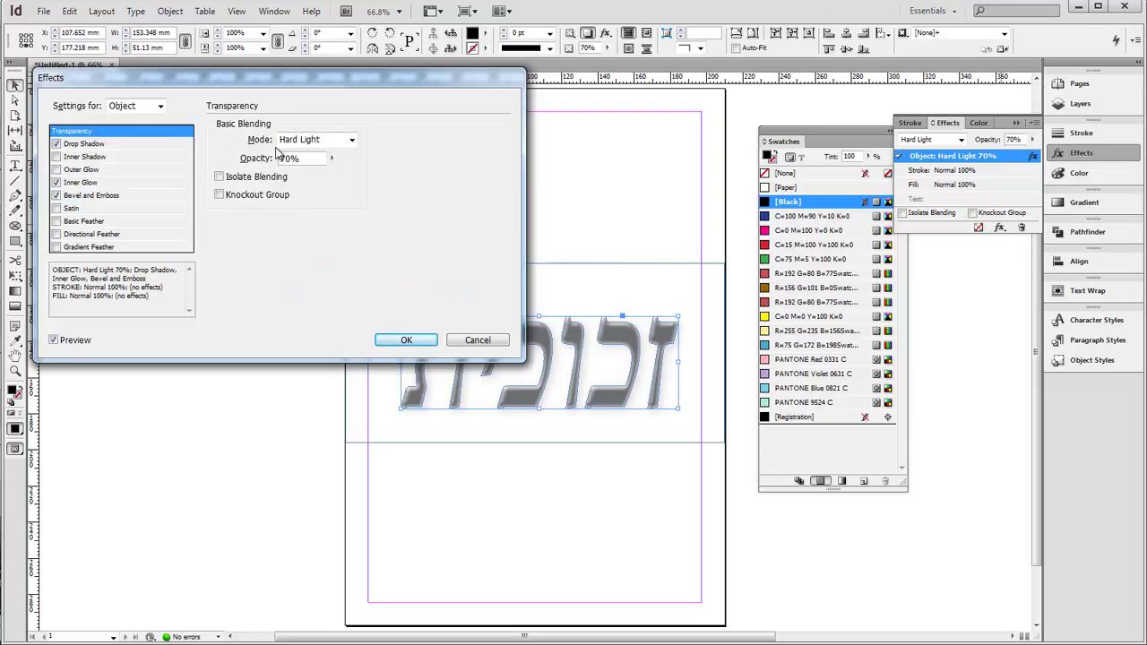
click(331, 158)
click(311, 176)
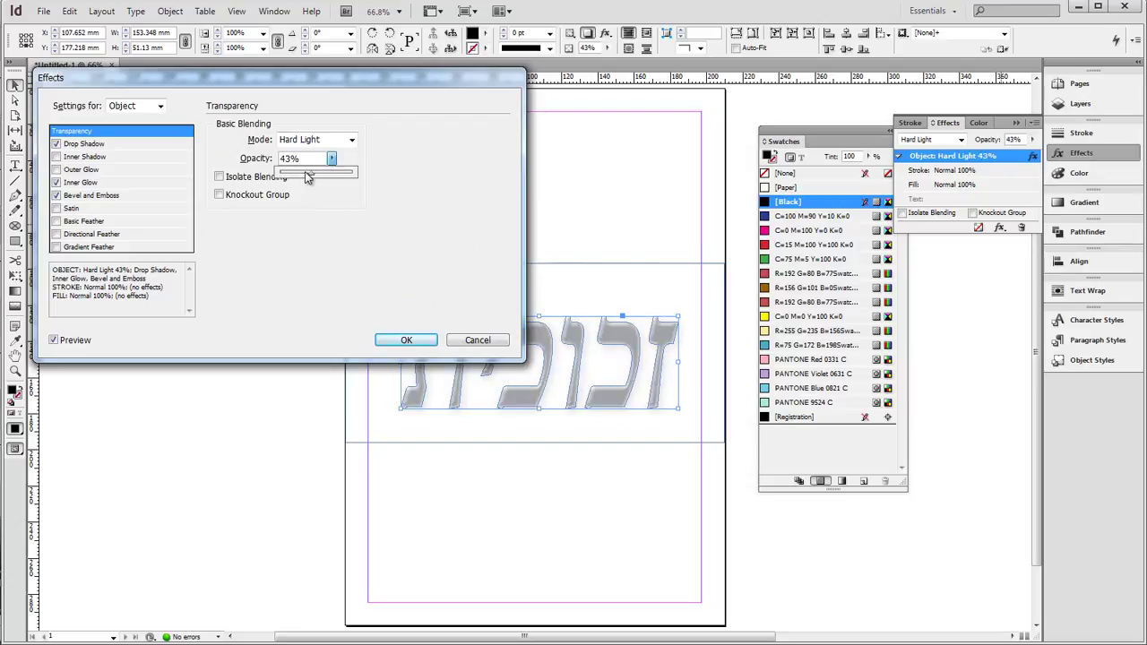
drag(306, 177, 304, 176)
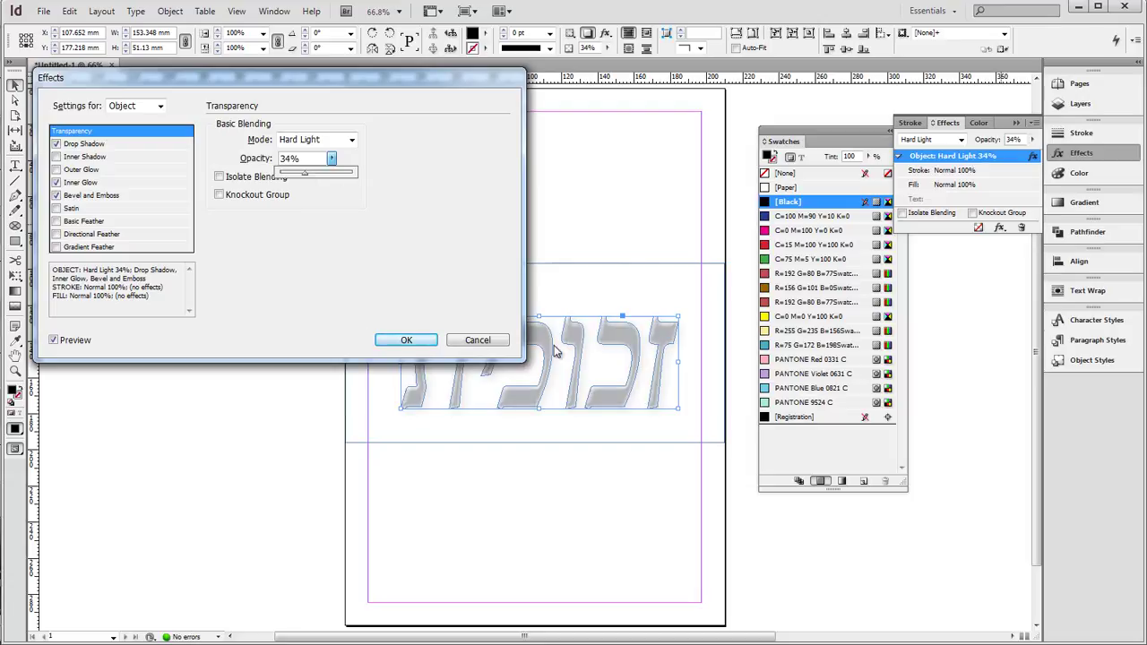
click(408, 339)
Fill the outlined word with the yellow C=0 M=0 Y=100 K=0 swatch and deselect it.
click(774, 318)
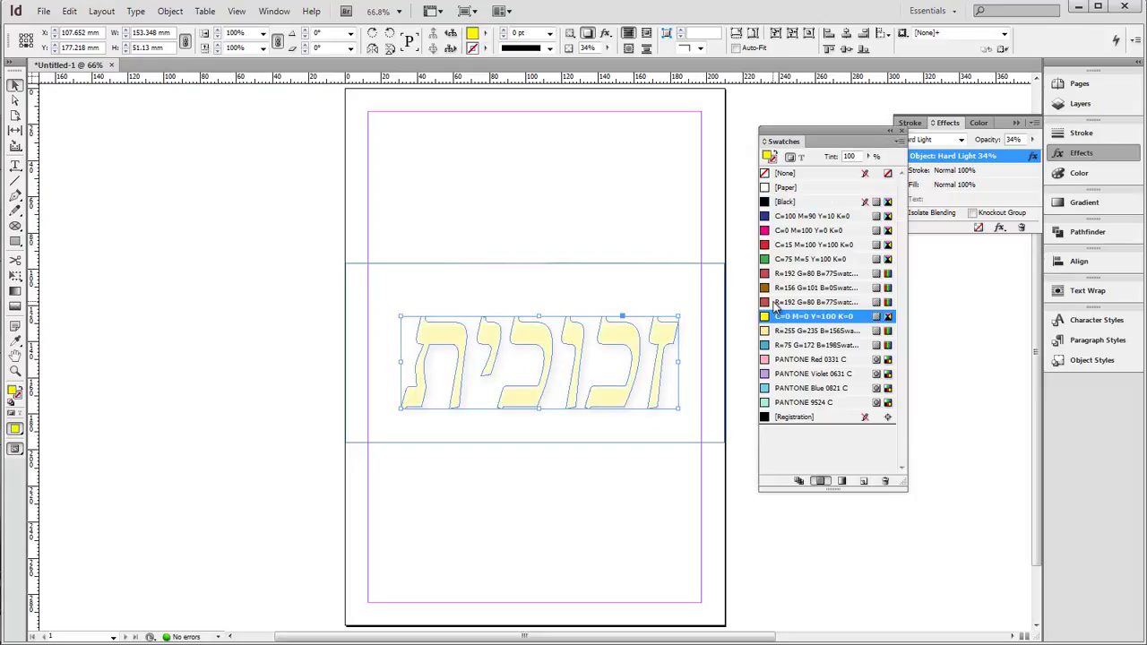
click(213, 343)
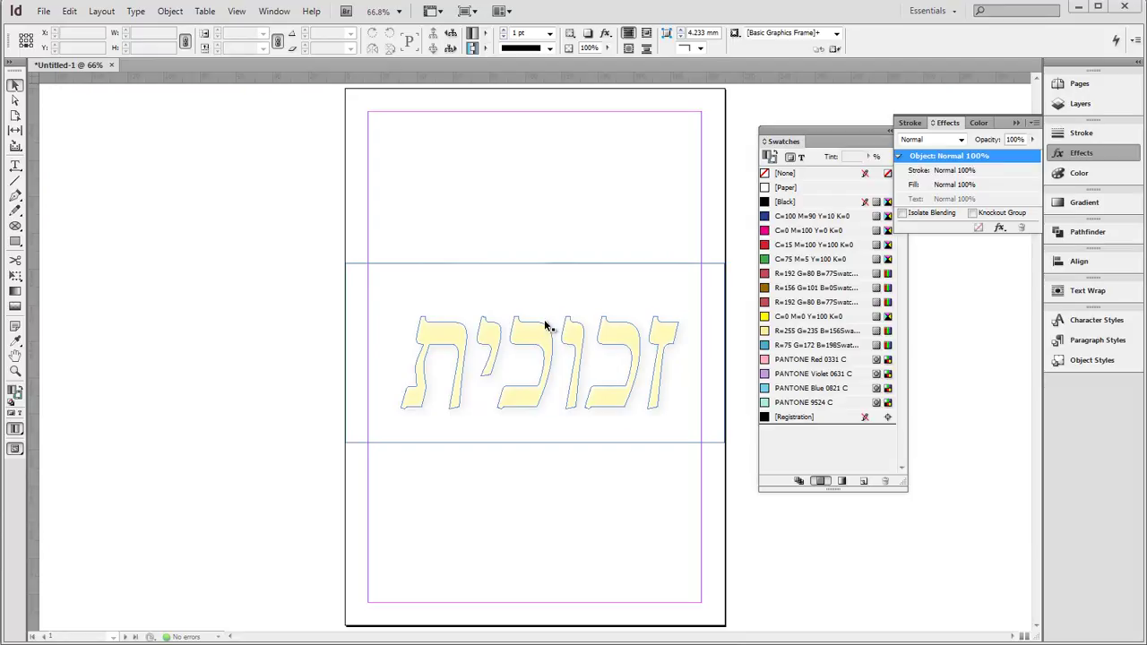
Give the outlined word a black stroke with a 2 pt weight and deselect it.
click(662, 324)
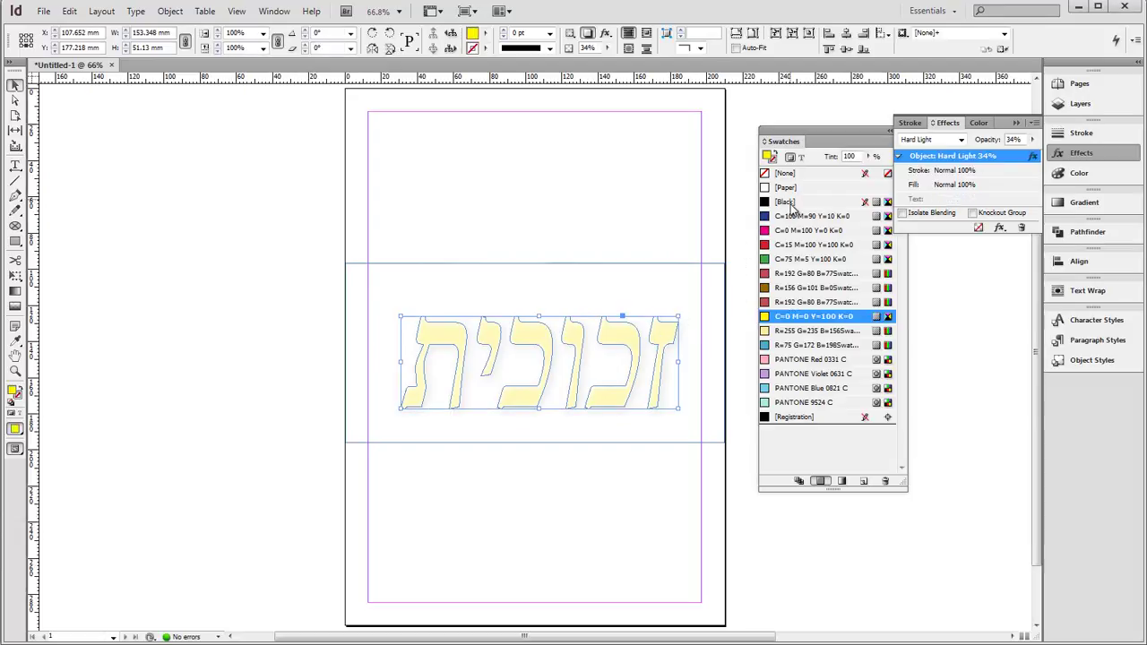
click(772, 160)
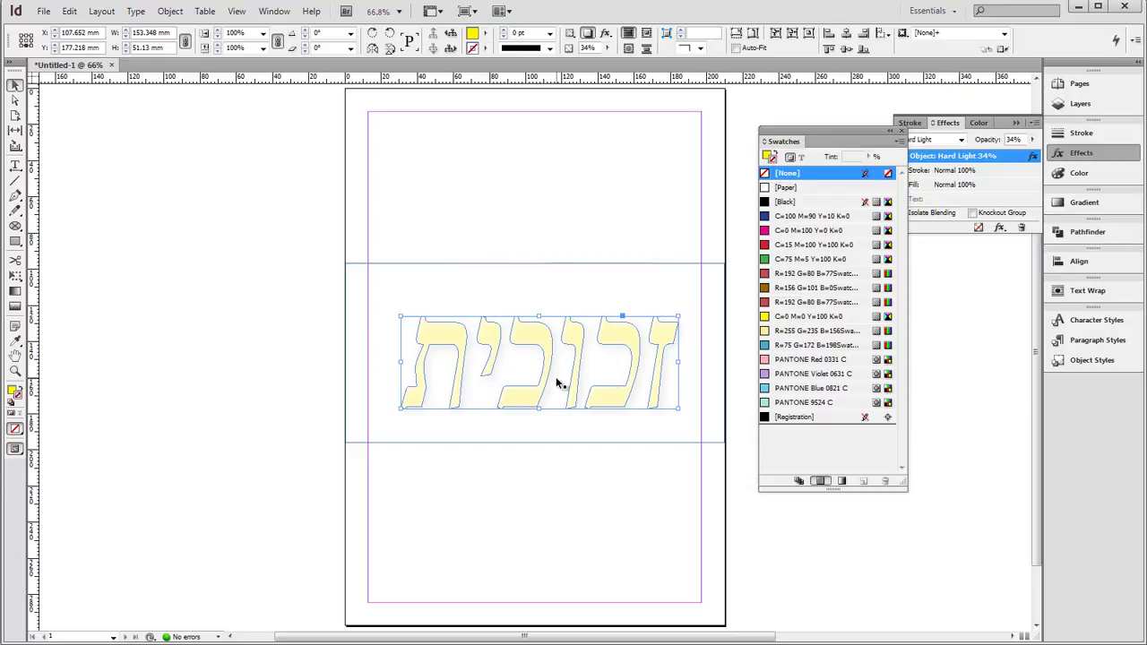
click(786, 203)
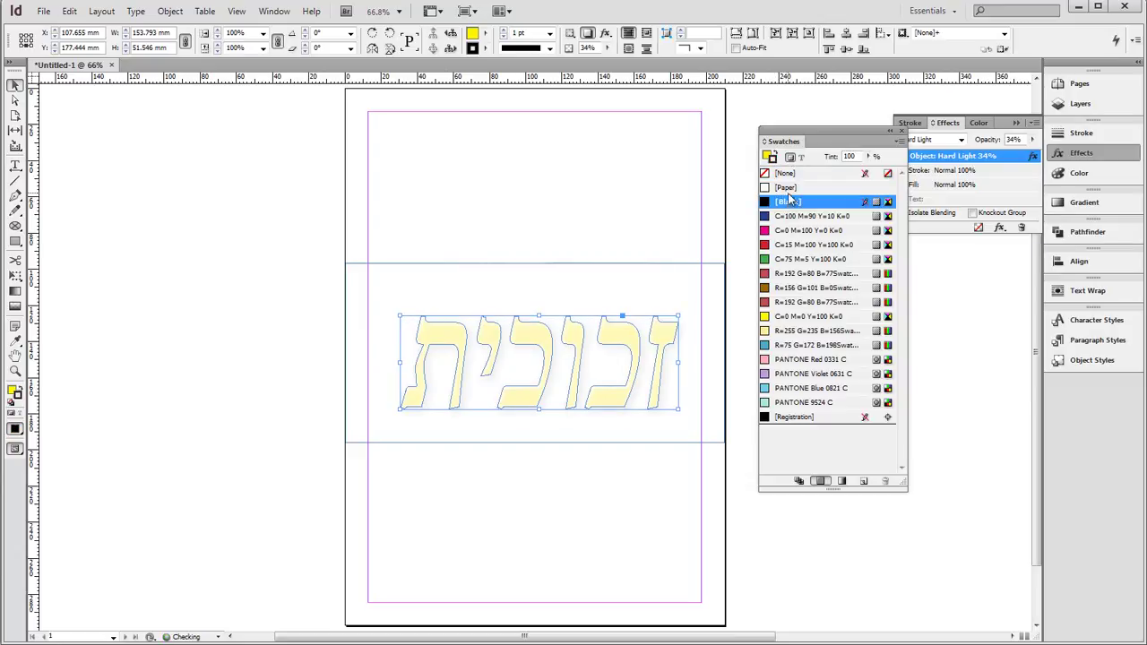
click(550, 34)
click(521, 91)
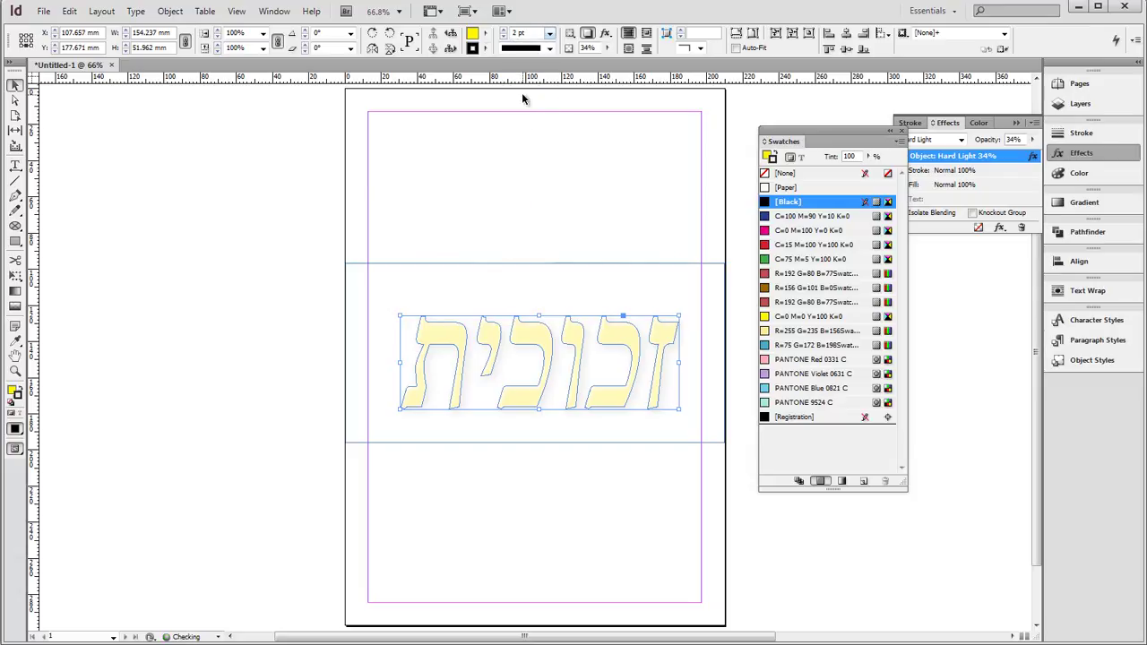
click(322, 326)
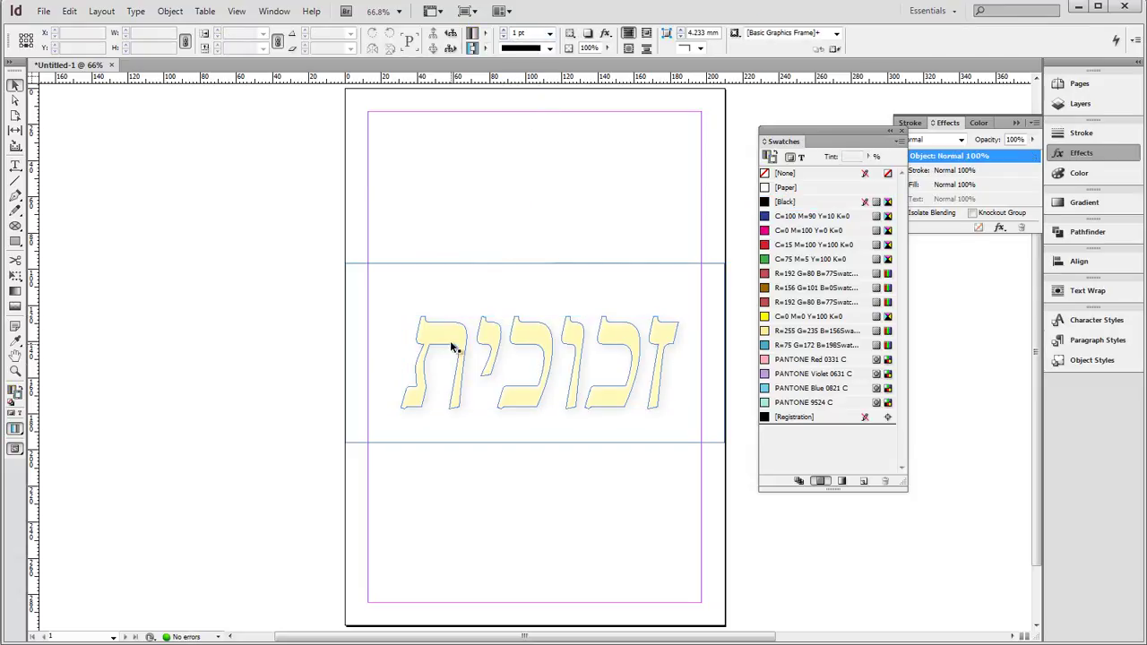
Switch the page to the Preview screen mode and clear the selection.
click(454, 305)
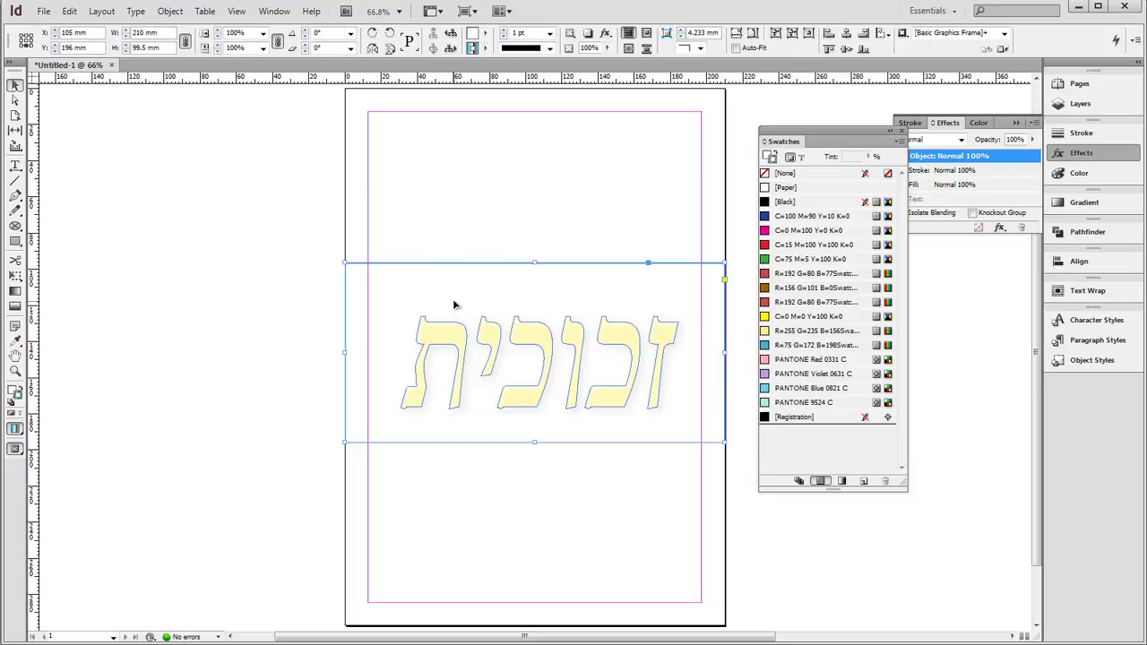
key(w)
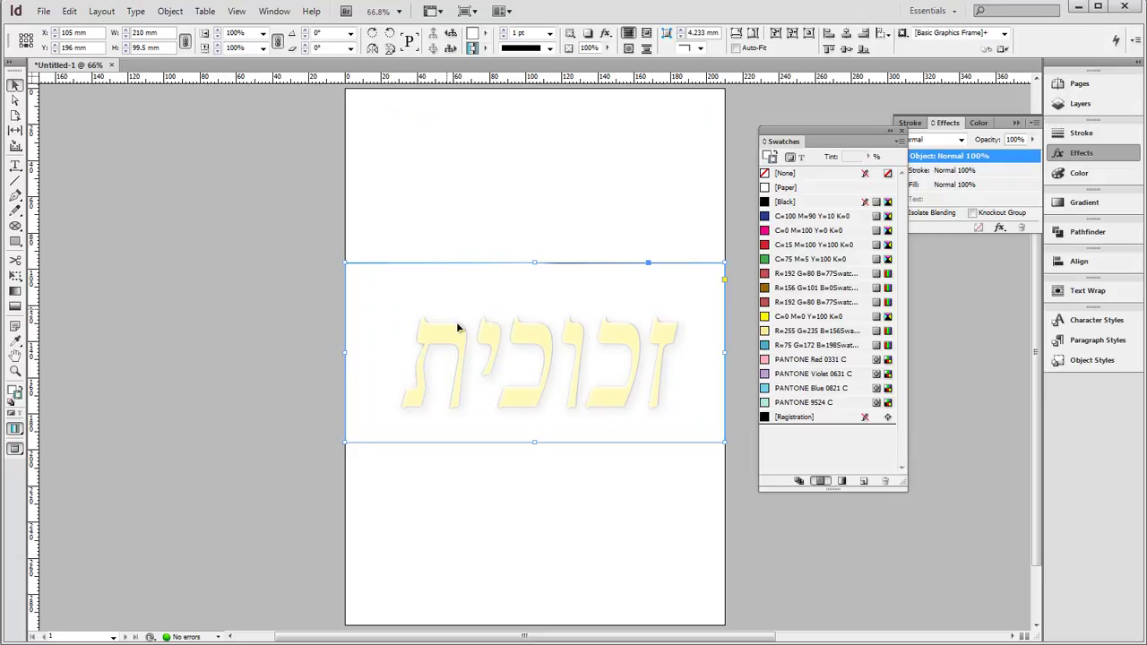
click(314, 218)
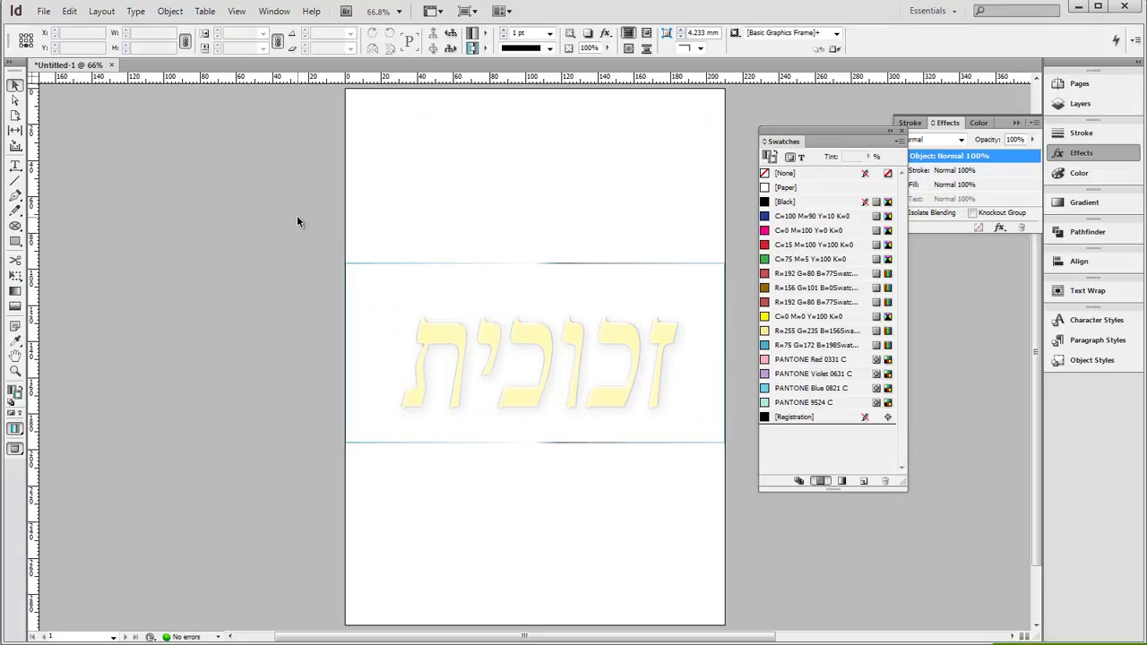
Place the dog image over the word in a frame about 189 mm wide and 158 mm high.
click(43, 11)
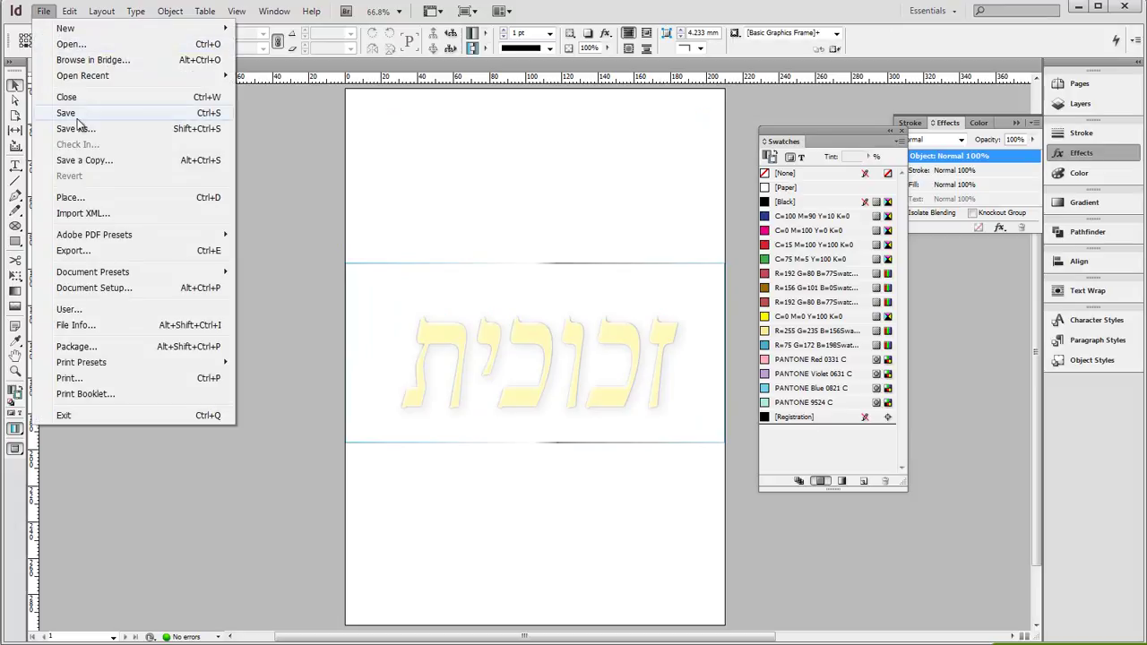
click(72, 197)
double_click(449, 256)
drag(336, 215, 618, 504)
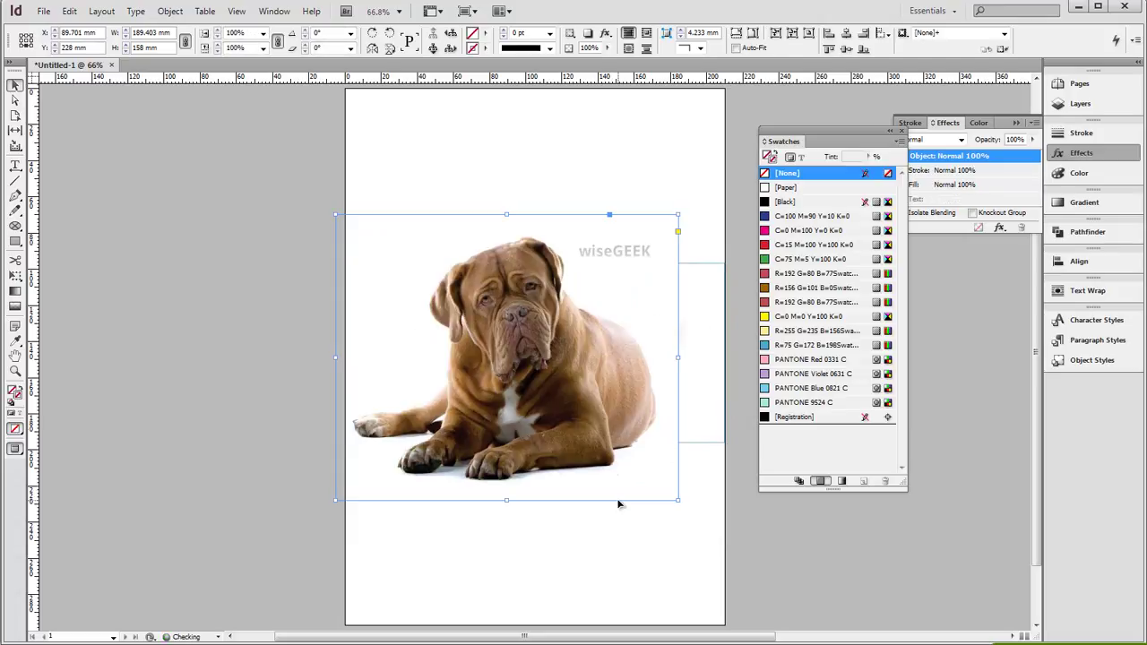
Send the dog image to the back and delete the paper-filled rectangle between it and the word.
right_click(573, 367)
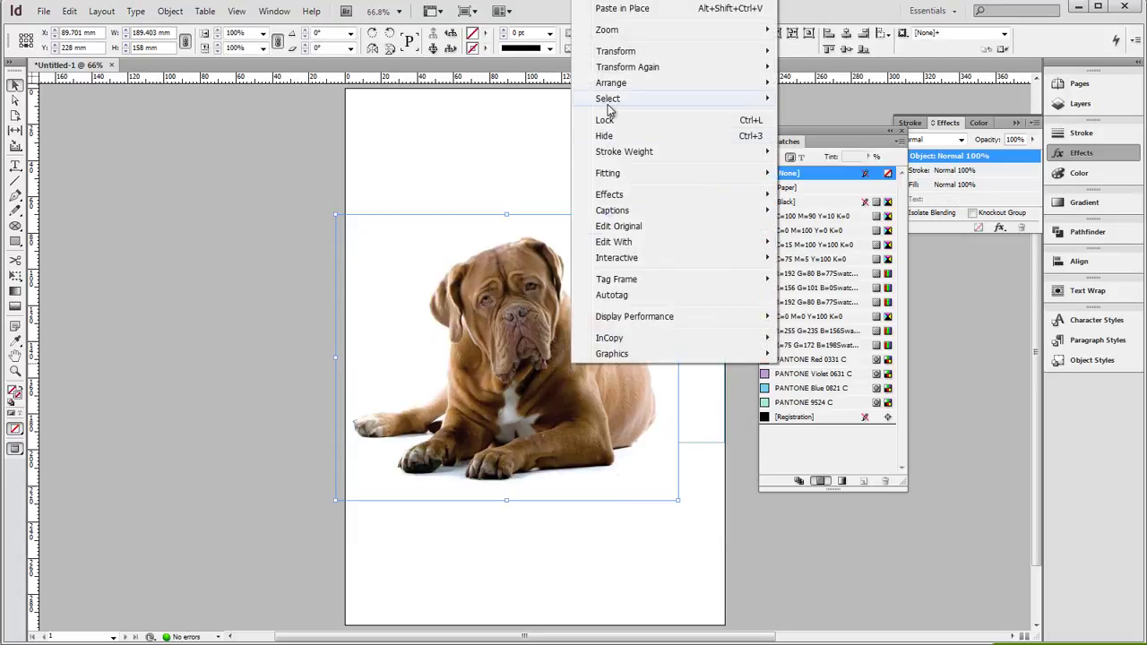
mouse_move(611, 86)
click(806, 98)
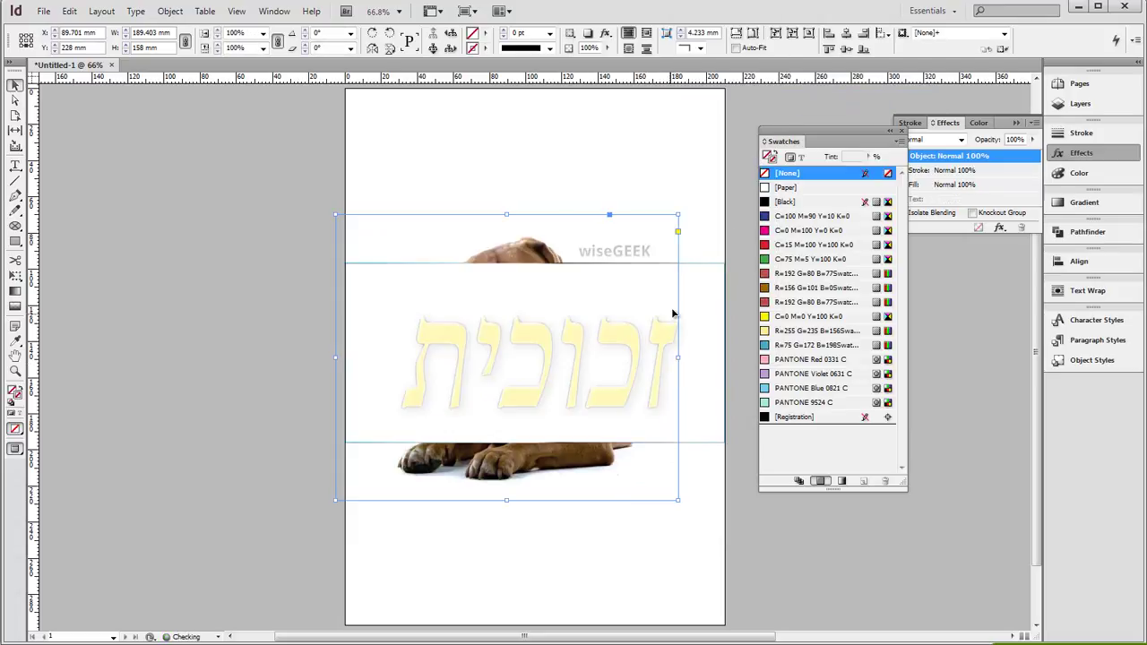
click(702, 297)
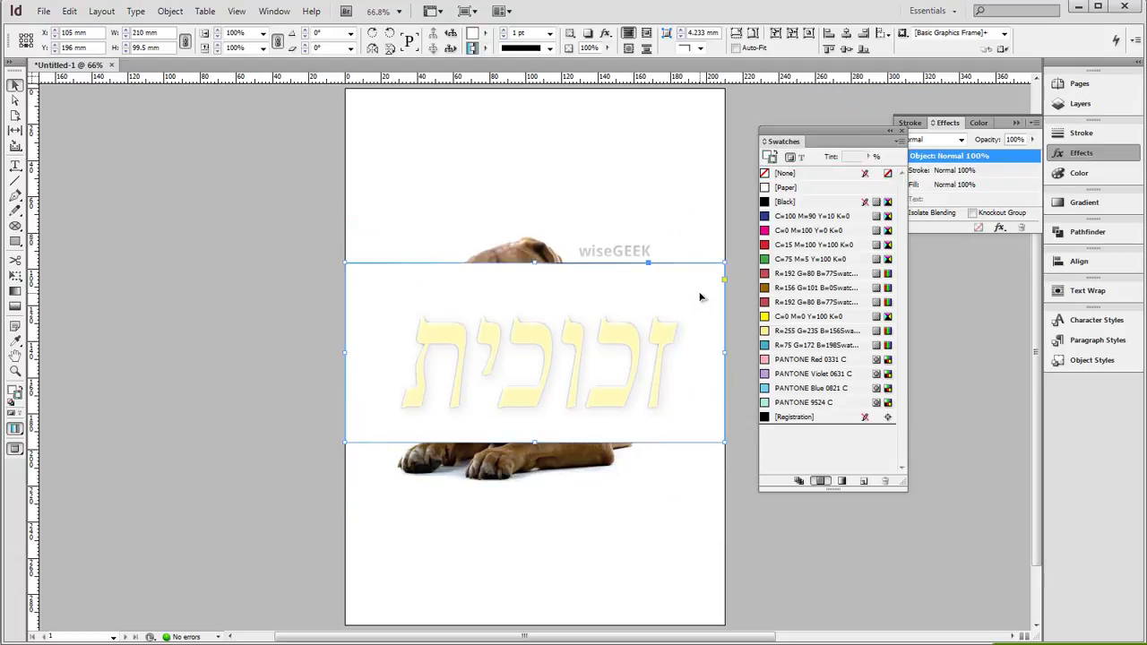
click(702, 303)
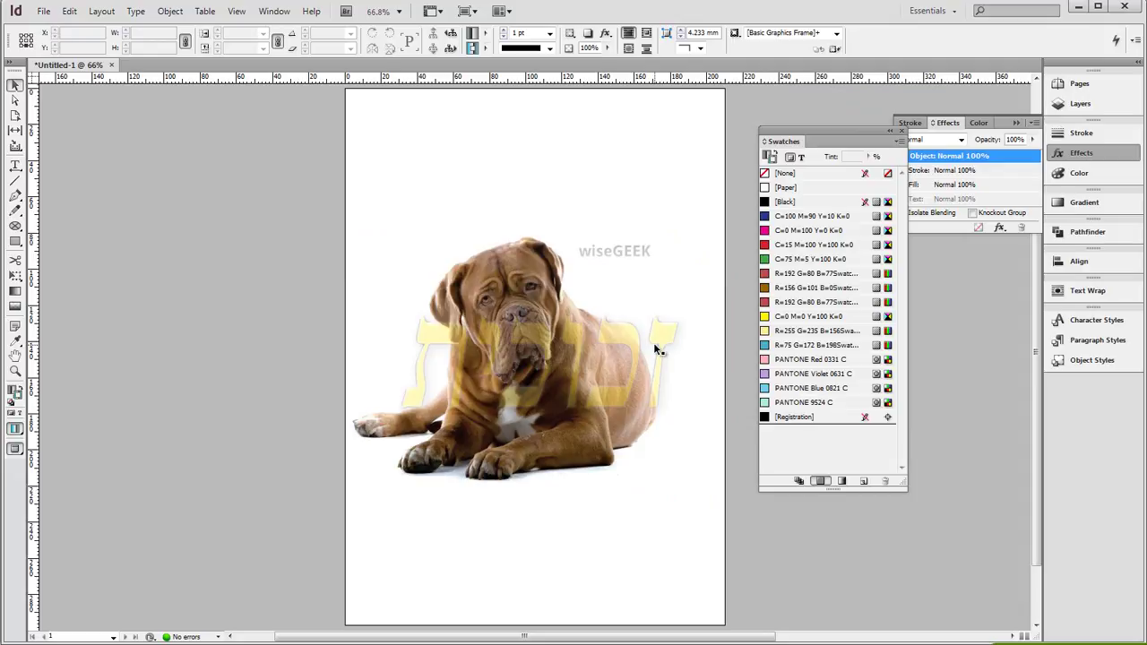
Move the outlined word up about 24 mm across the dog's face, remove its stroke and deselect it.
drag(664, 338, 666, 299)
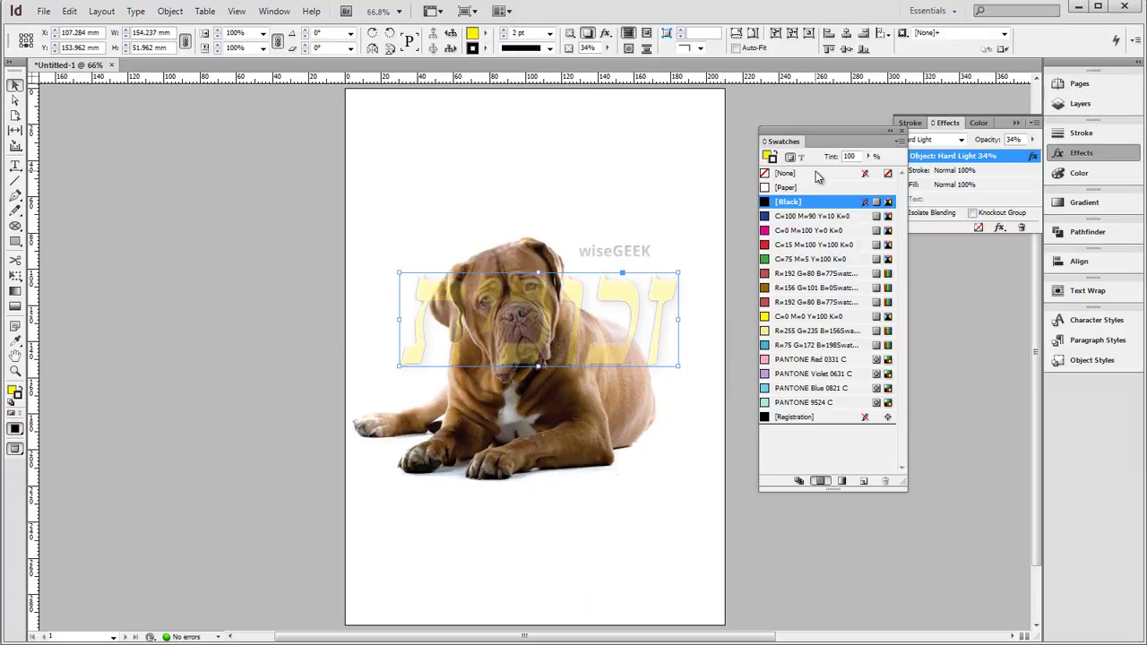
click(788, 174)
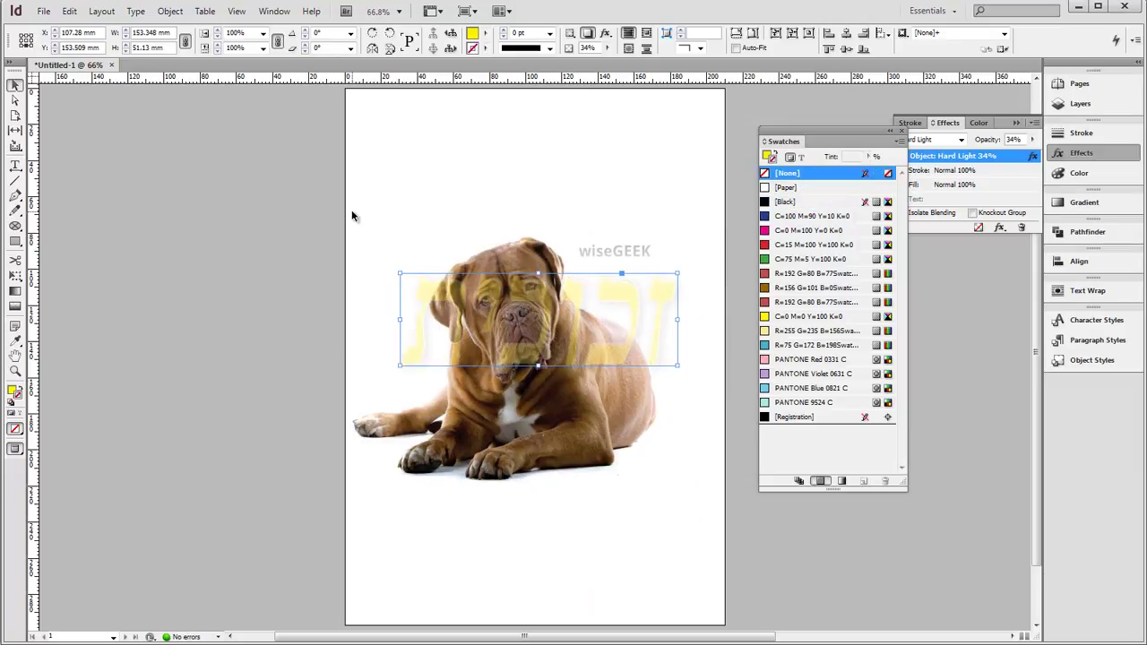
click(330, 287)
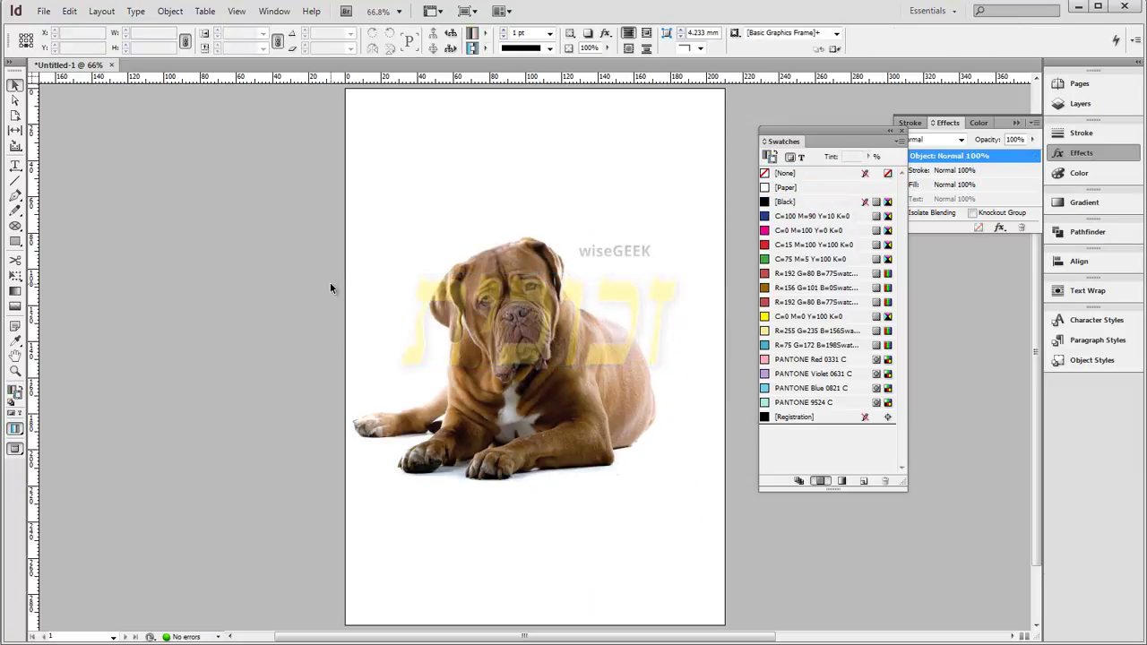